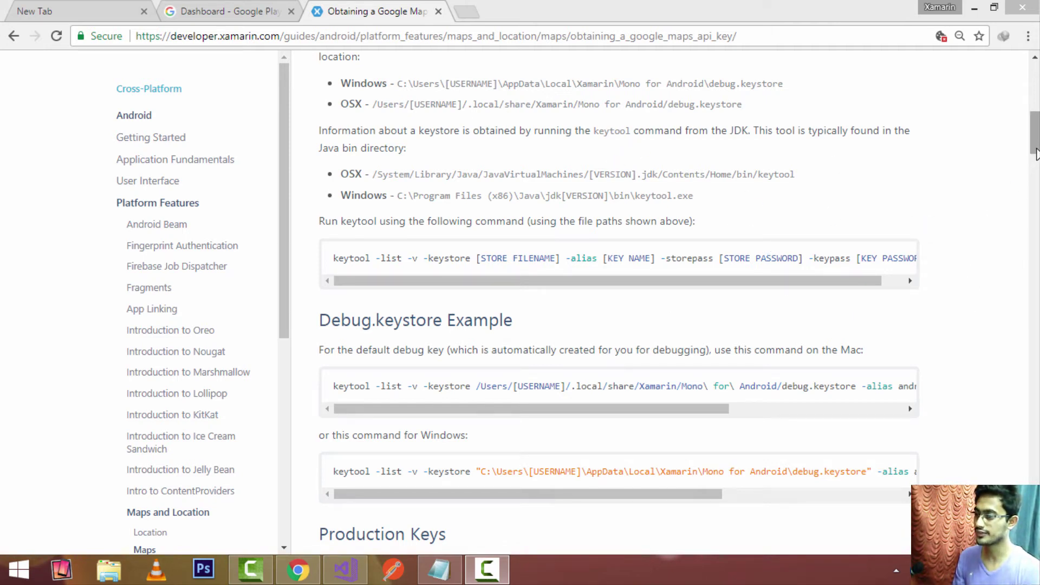
- Highlight the Windows debug.keystore location in the Xamarin Maps guide, then minimize Chrome
click(1022, 162)
scroll(964, 157, up, 1)
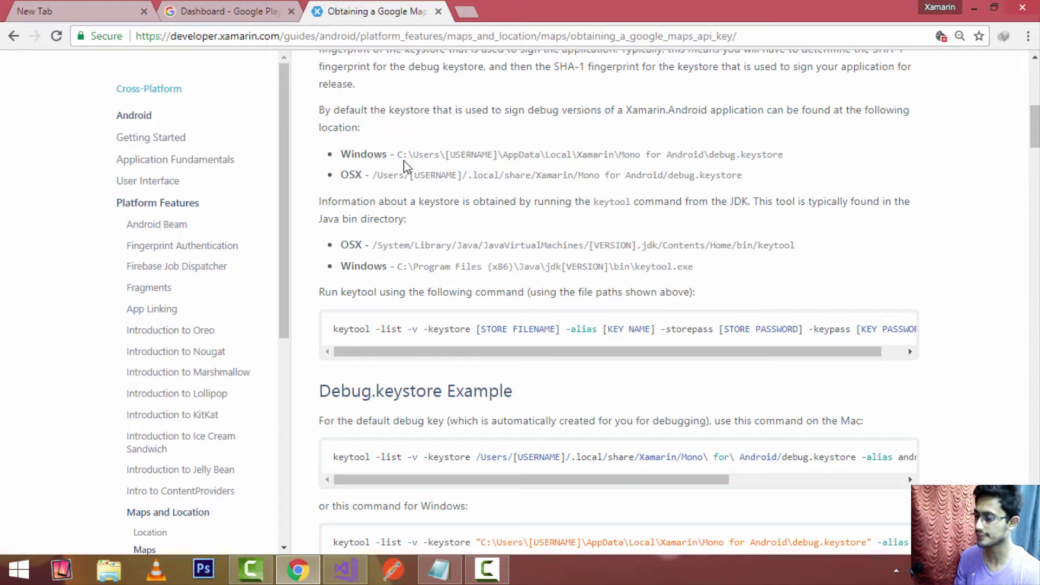
drag(398, 157, 769, 155)
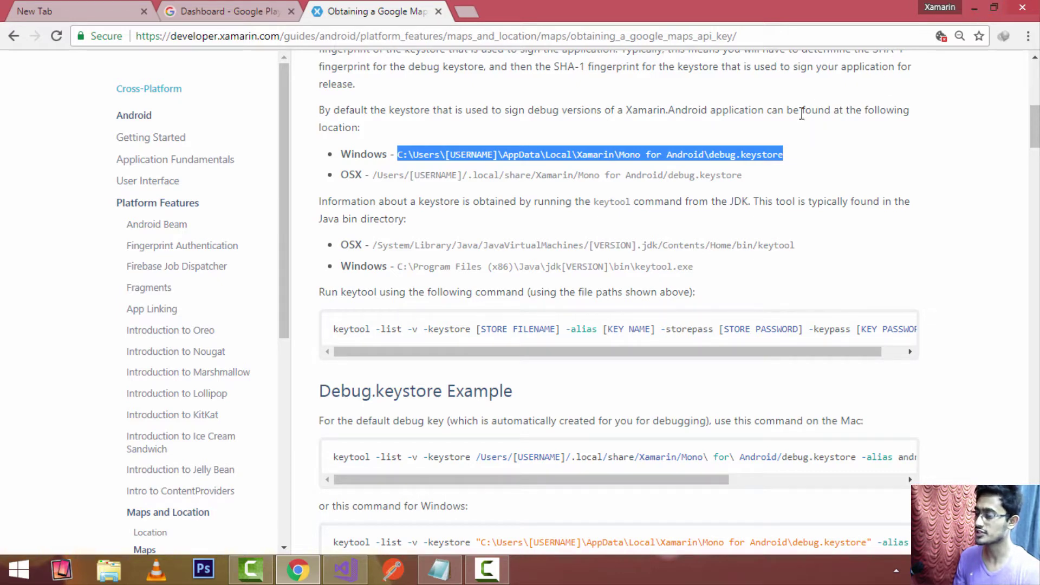
click(974, 8)
- Browse File Explorer to the C:\Users\xamarin user folder
key(super+e)
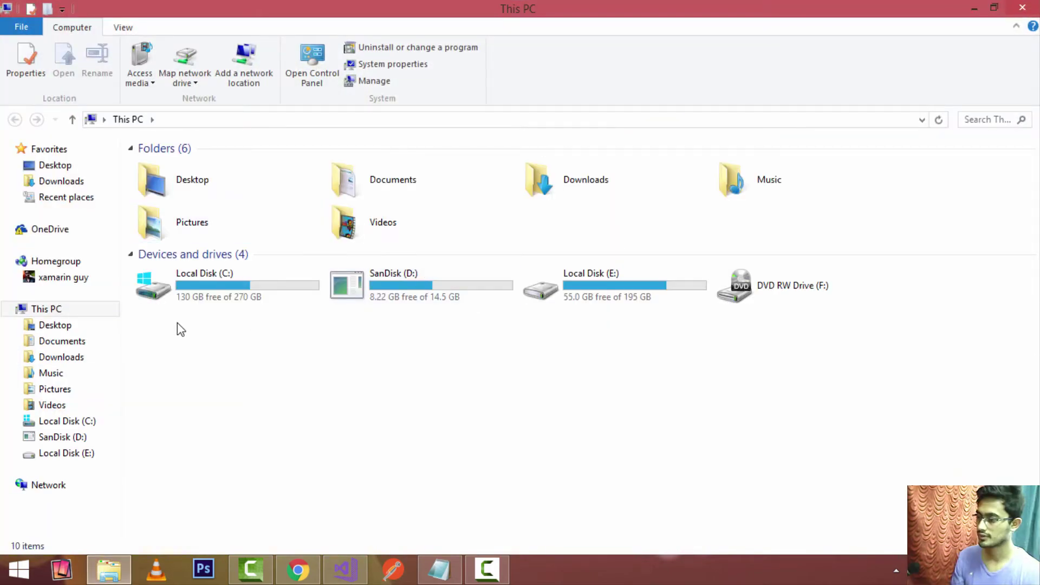
double_click(178, 287)
double_click(187, 308)
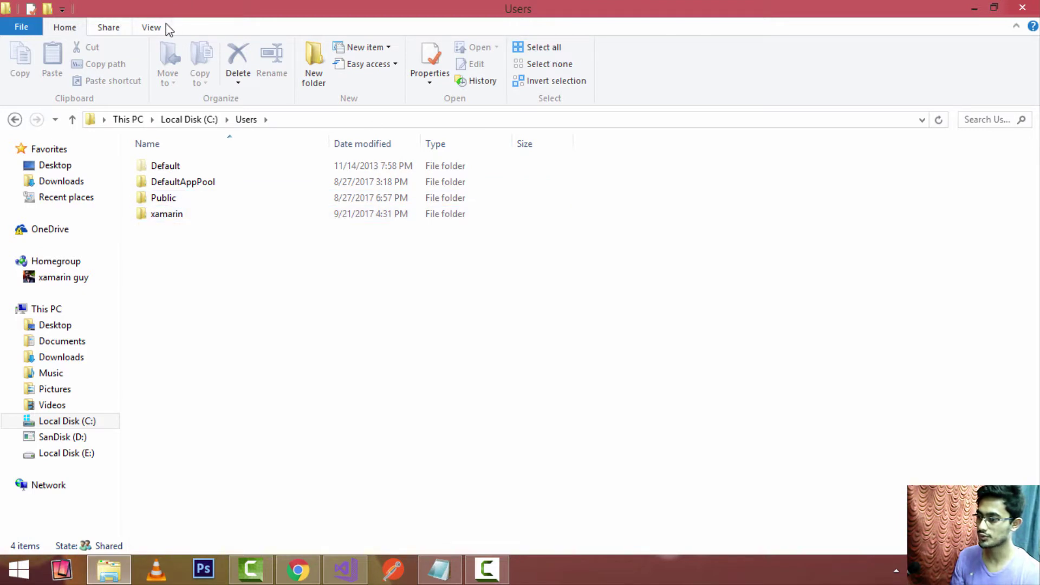
double_click(164, 217)
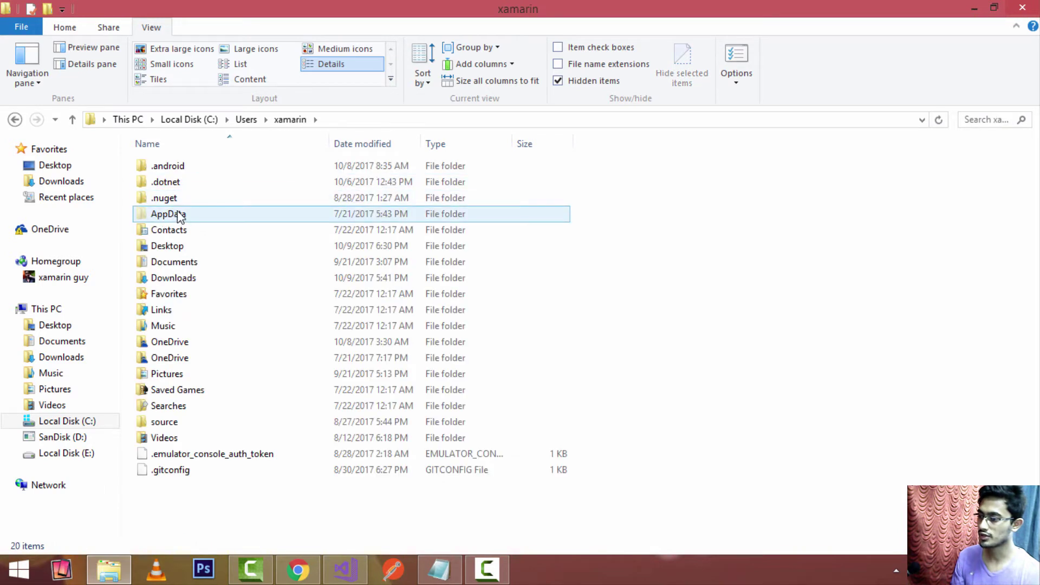
- Keep hidden files shown in Folder Options and open the AppData folder
click(734, 76)
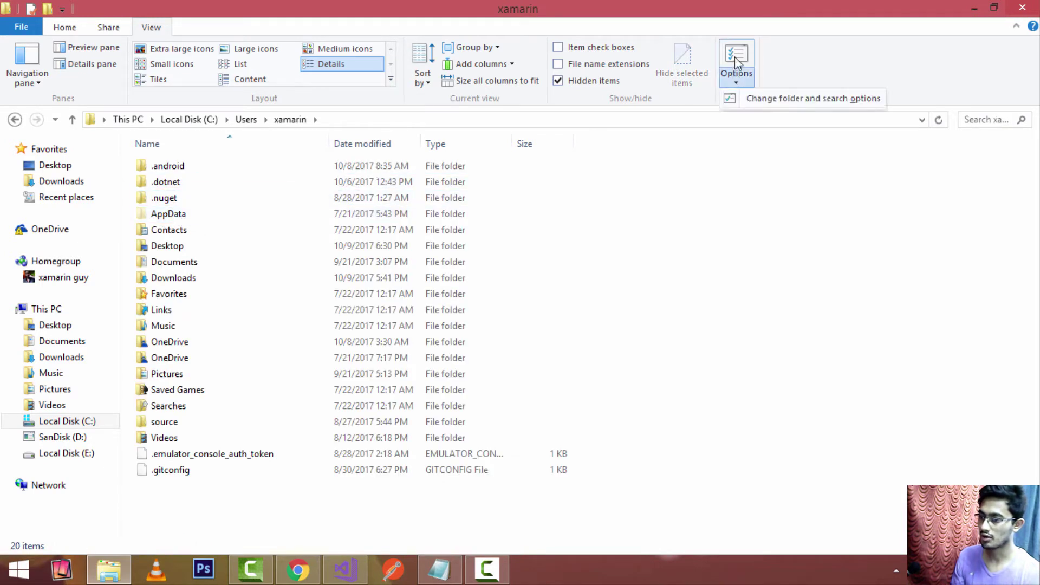
click(737, 62)
click(76, 185)
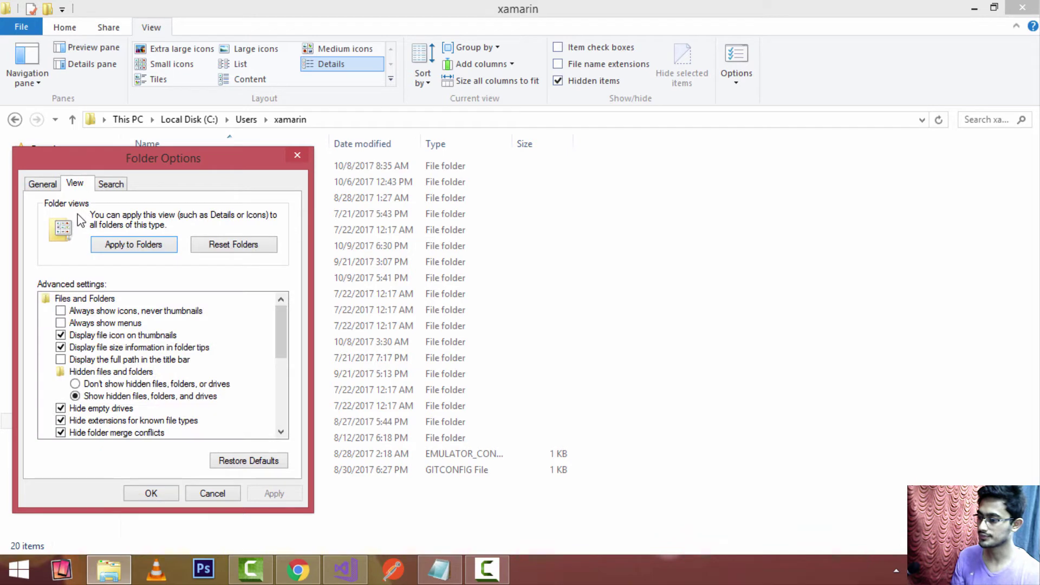
click(297, 155)
double_click(169, 225)
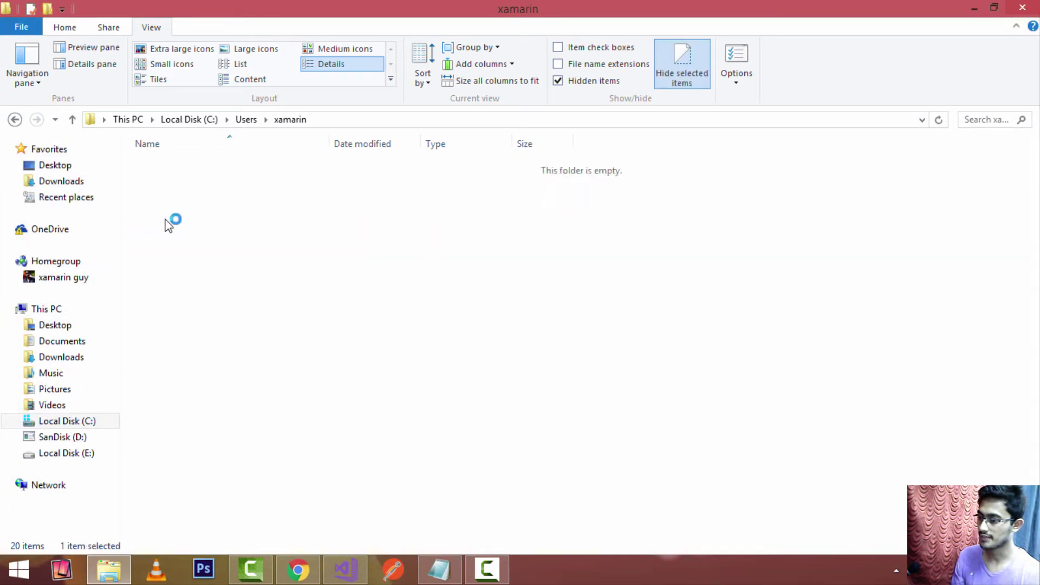
- Navigate into AppData\Local\Xamarin\Mono for Android
double_click(197, 167)
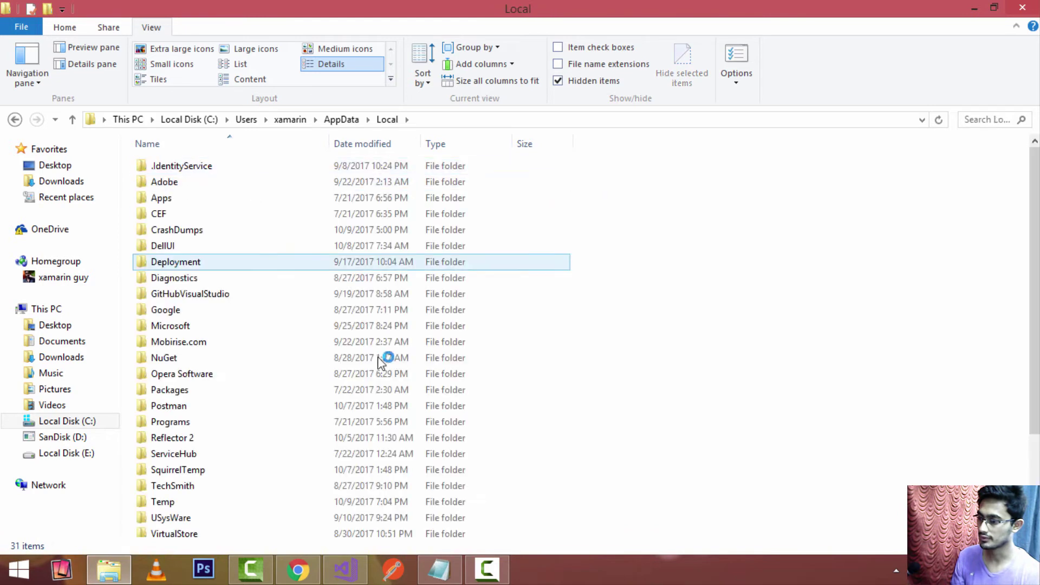
drag(1034, 255, 1034, 333)
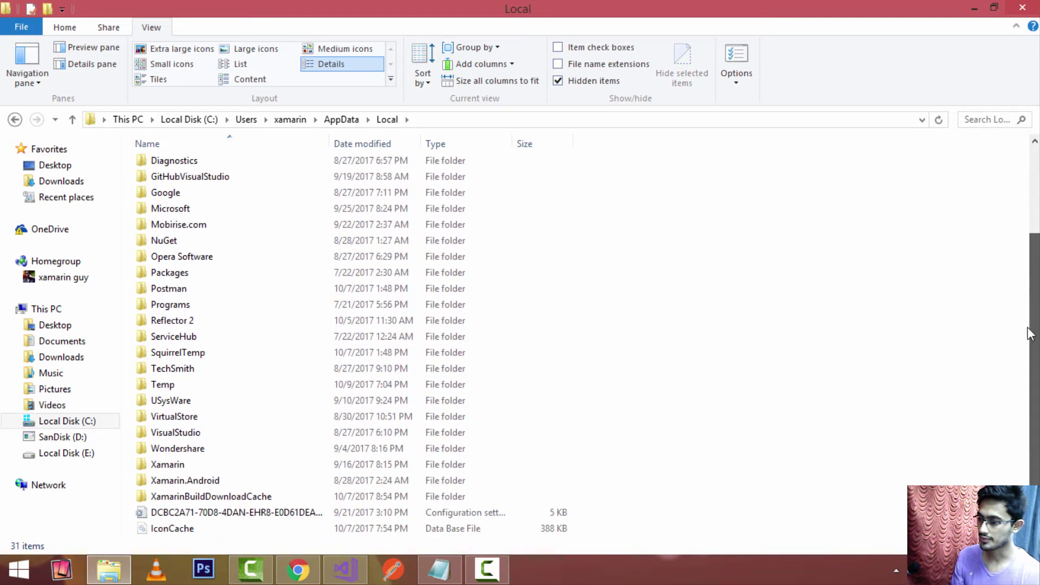
double_click(236, 466)
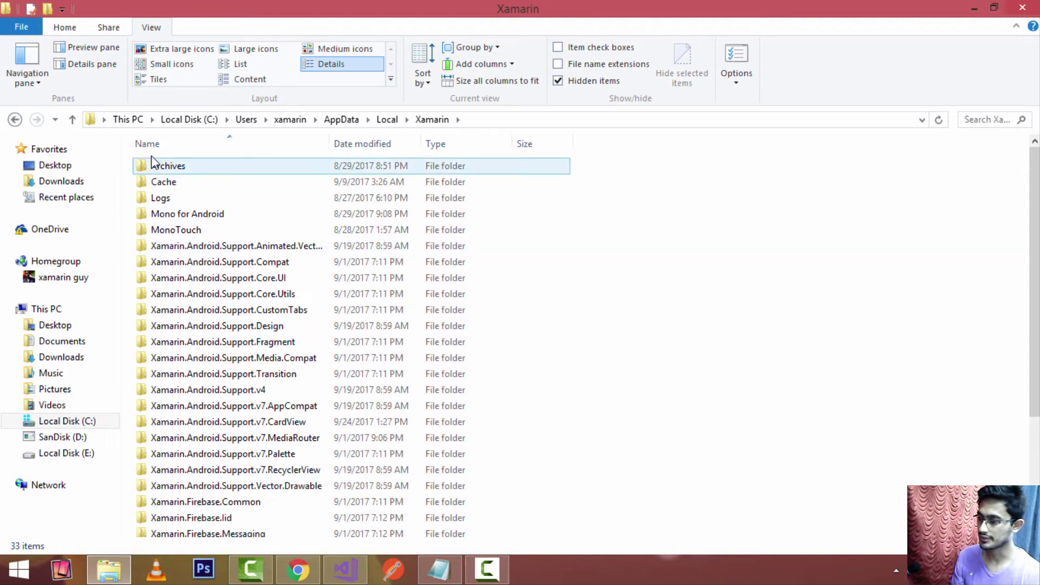
mouse_move(1035, 190)
mouse_down()
mouse_move(1034, 214)
mouse_move(1036, 186)
mouse_up()
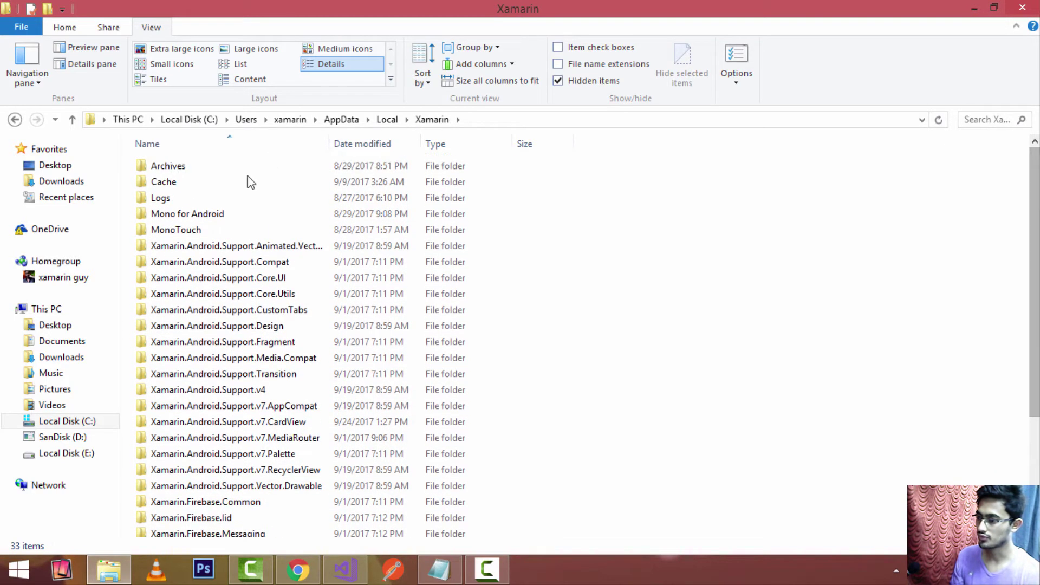
double_click(216, 214)
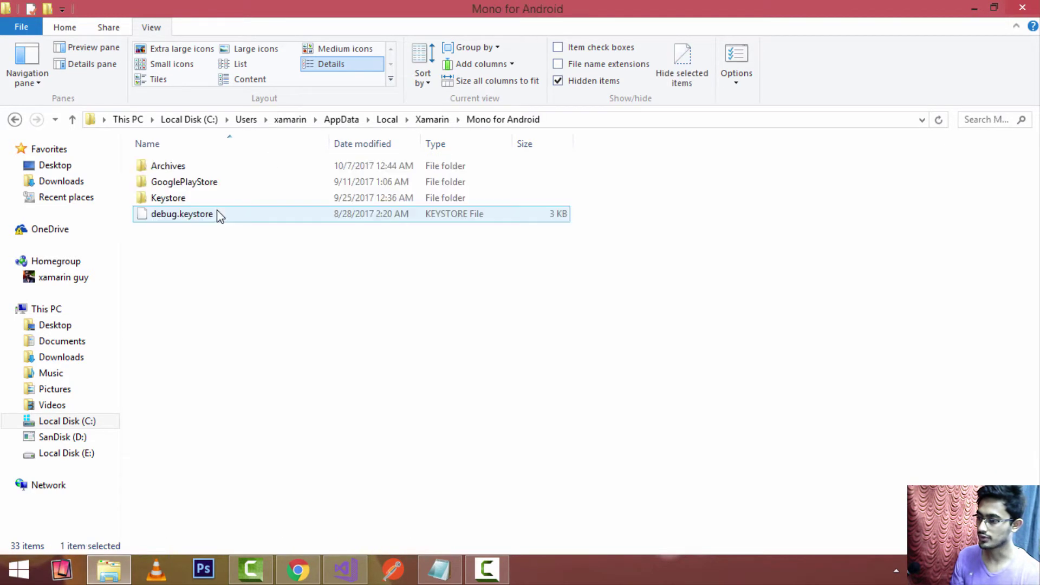
- Copy debug.keystore, go back to the Xamarin folder, and bring Chrome back
click(189, 211)
right_click(189, 211)
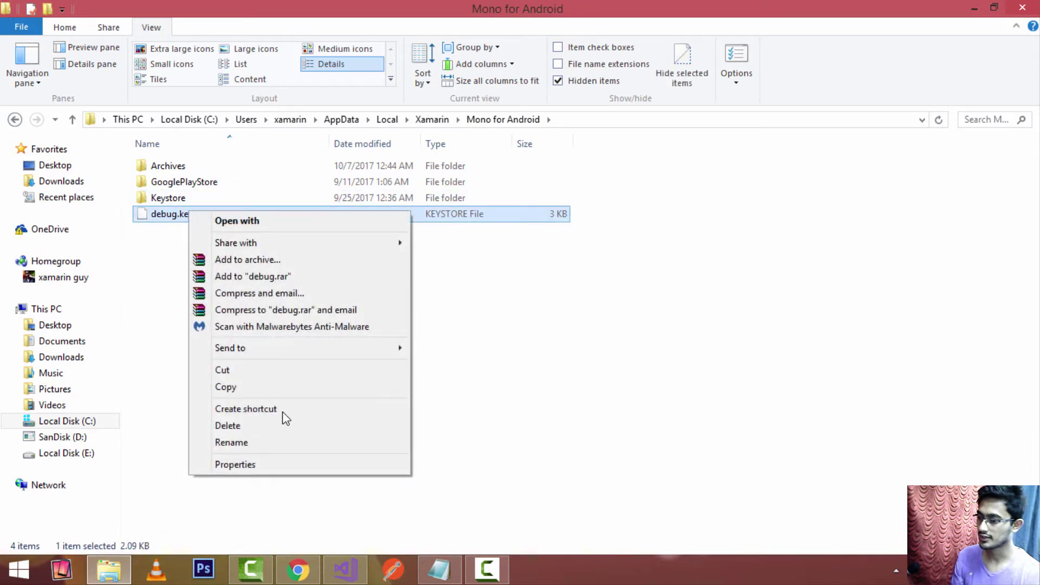
click(233, 391)
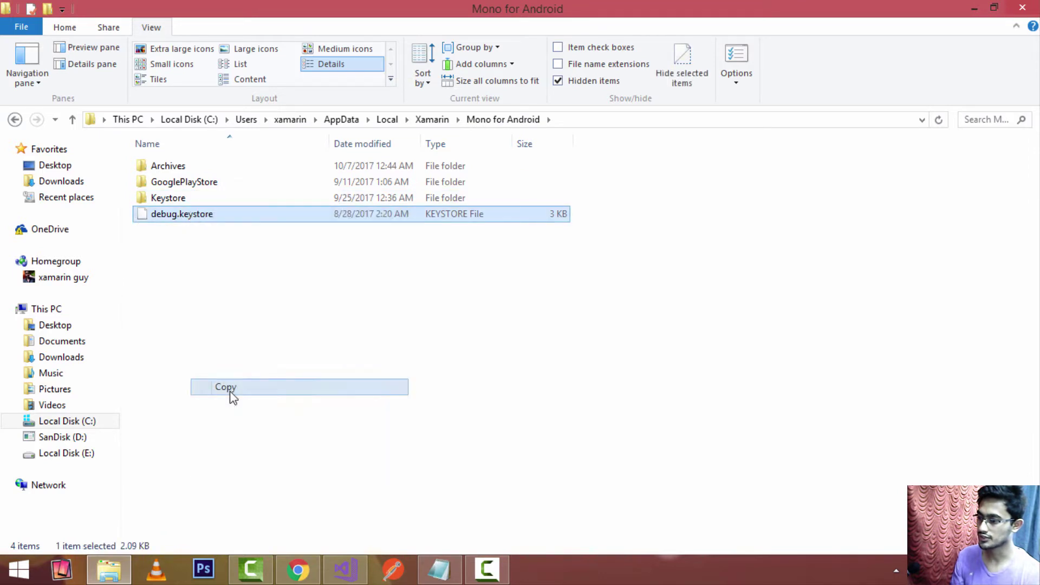
click(14, 120)
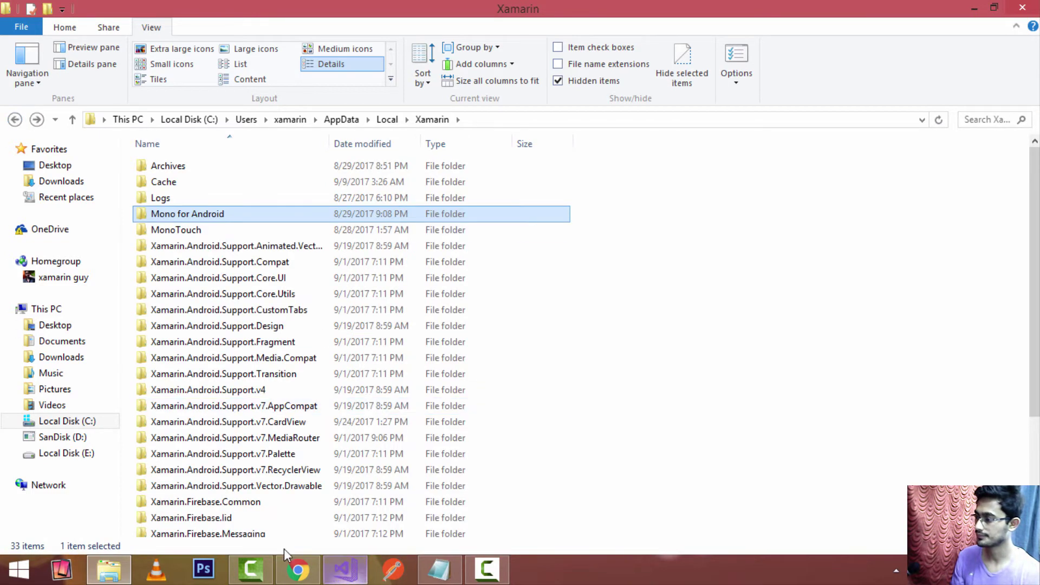
click(294, 574)
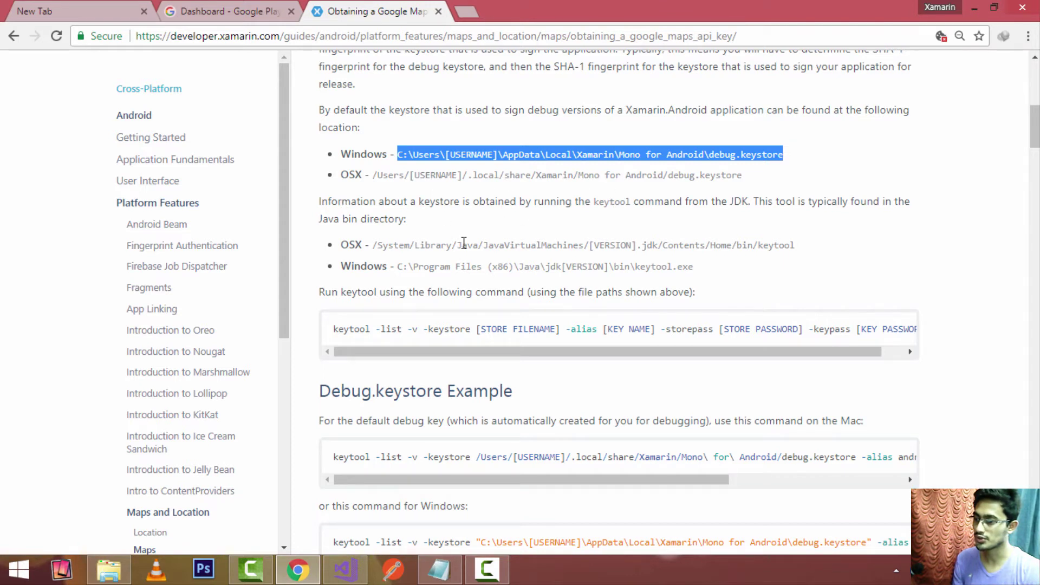
- Highlight the Windows JDK bin keytool path in the guide and minimize Chrome
drag(404, 265, 632, 266)
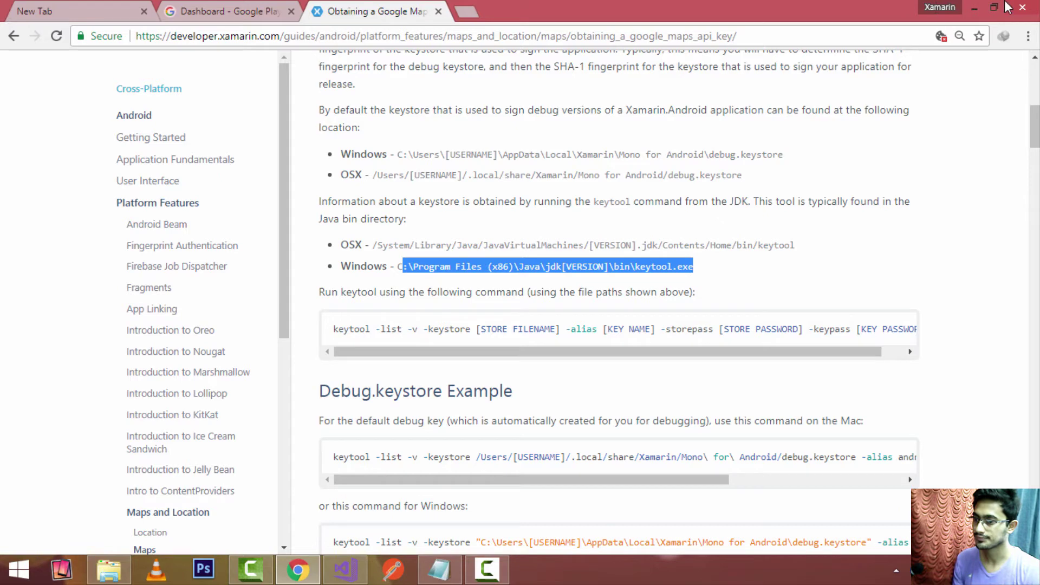
click(974, 6)
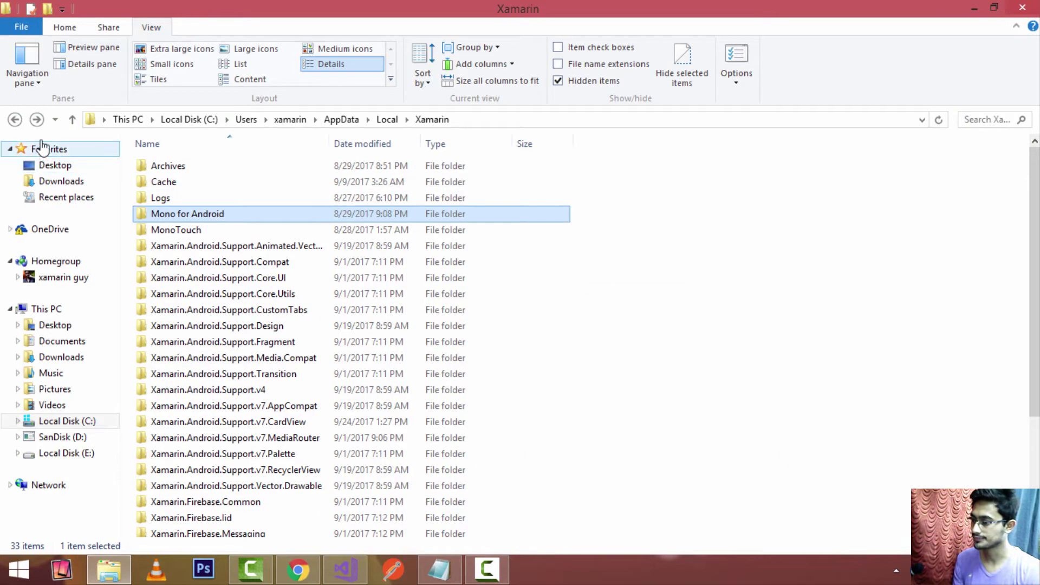
- Navigate back to C: and into Program Files\Java\jdk1.8.0_131\bin
click(14, 119)
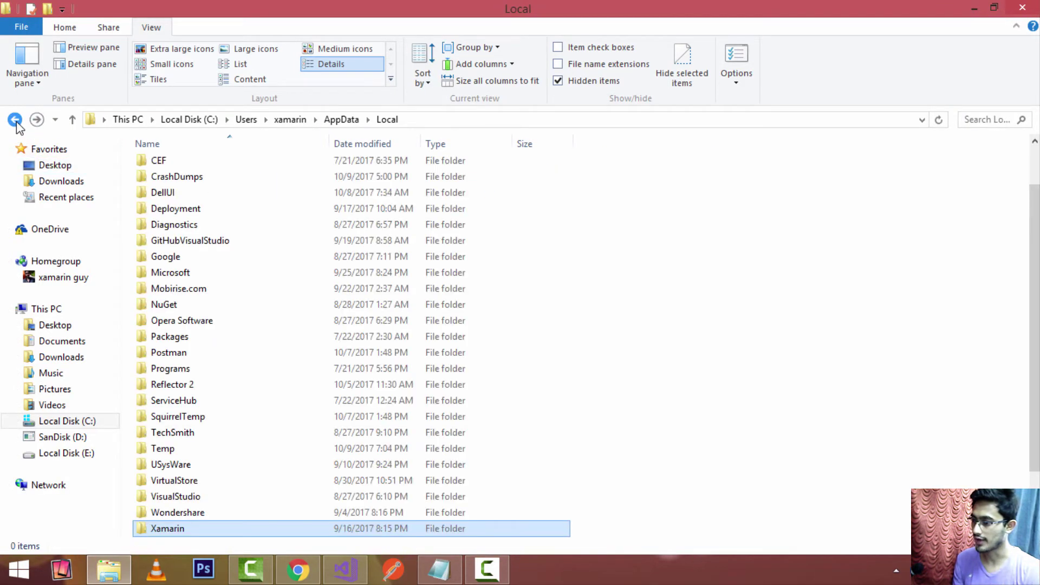
click(14, 120)
click(15, 119)
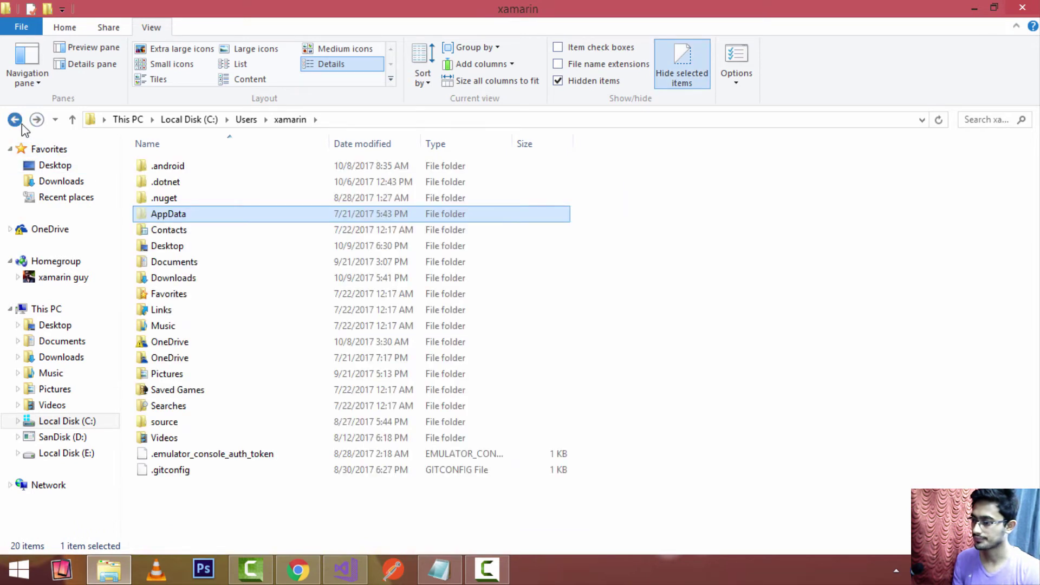
click(14, 120)
click(15, 119)
double_click(196, 264)
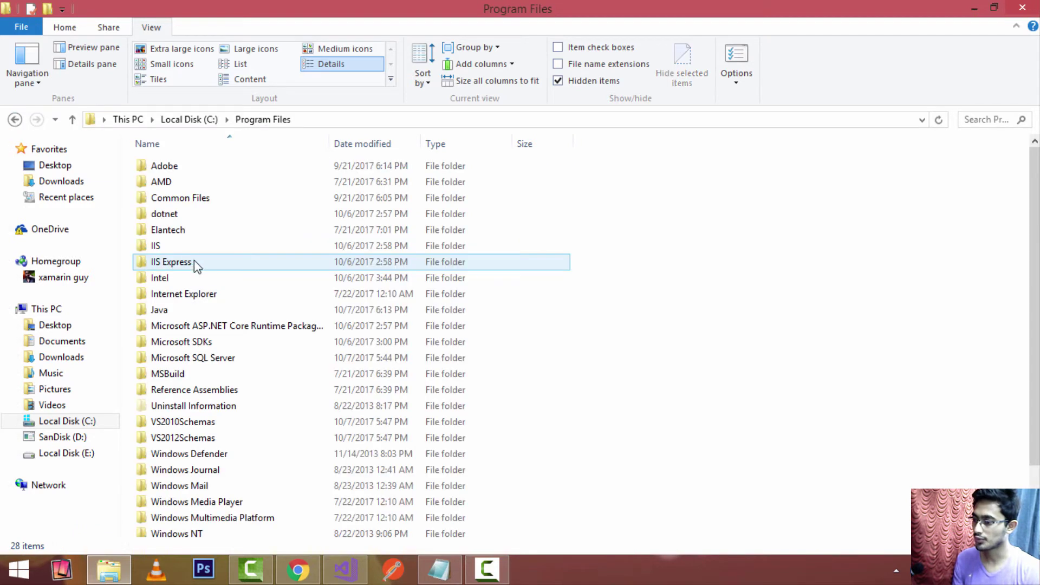
double_click(170, 309)
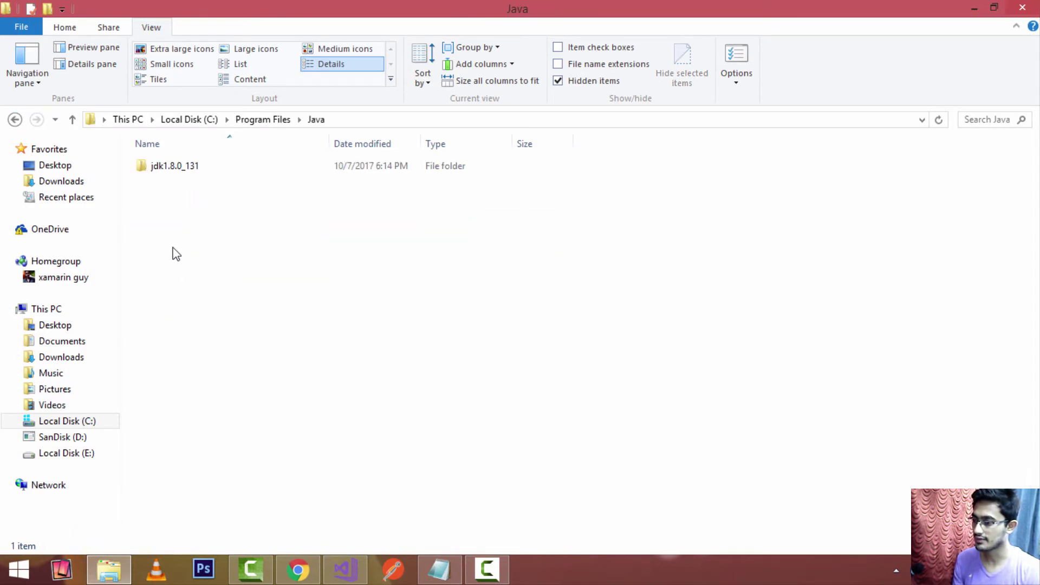
double_click(159, 166)
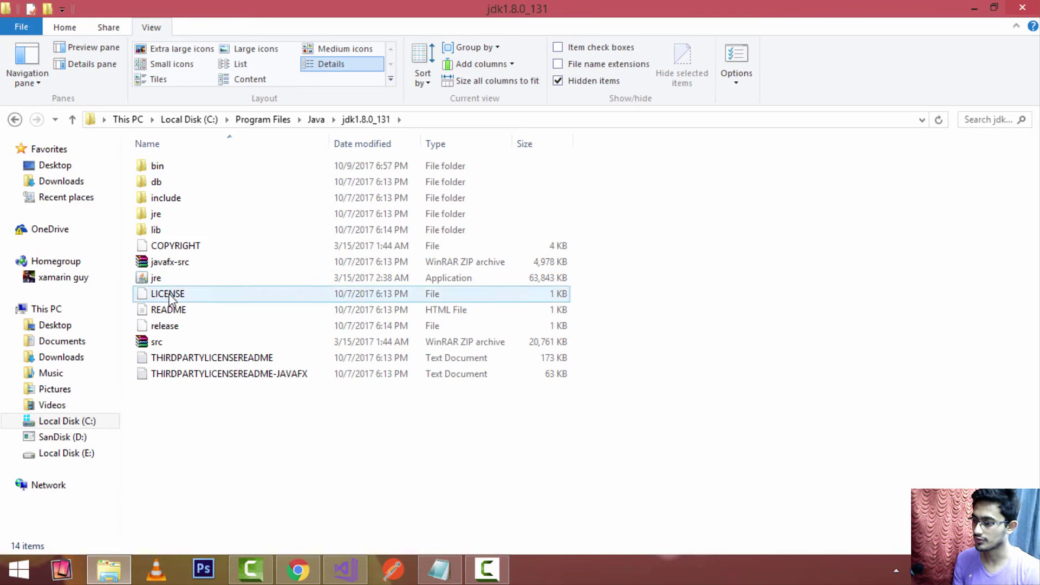
double_click(157, 169)
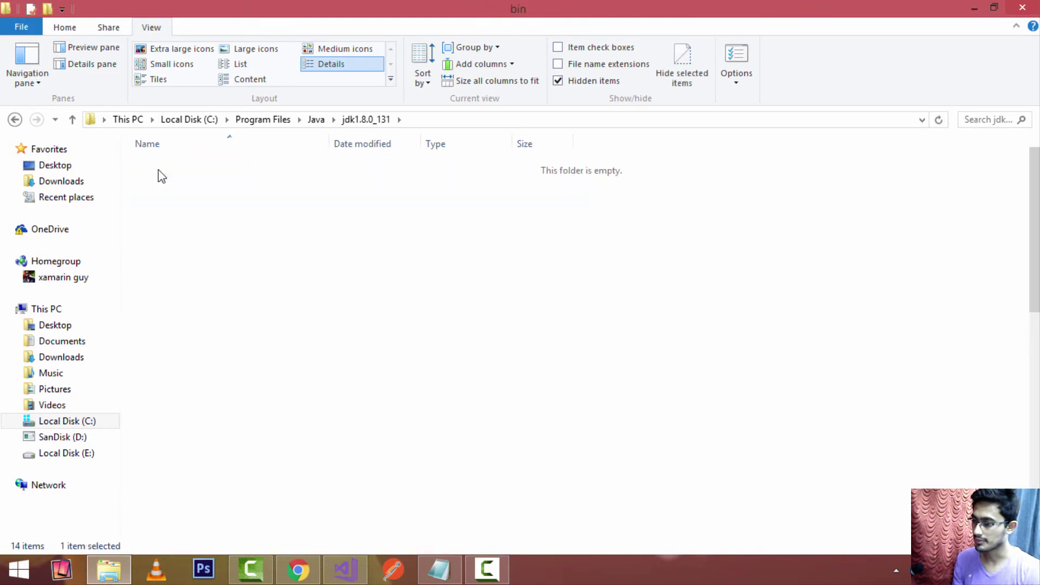
- Paste debug.keystore into the bin folder, granting administrator permission
right_click(773, 318)
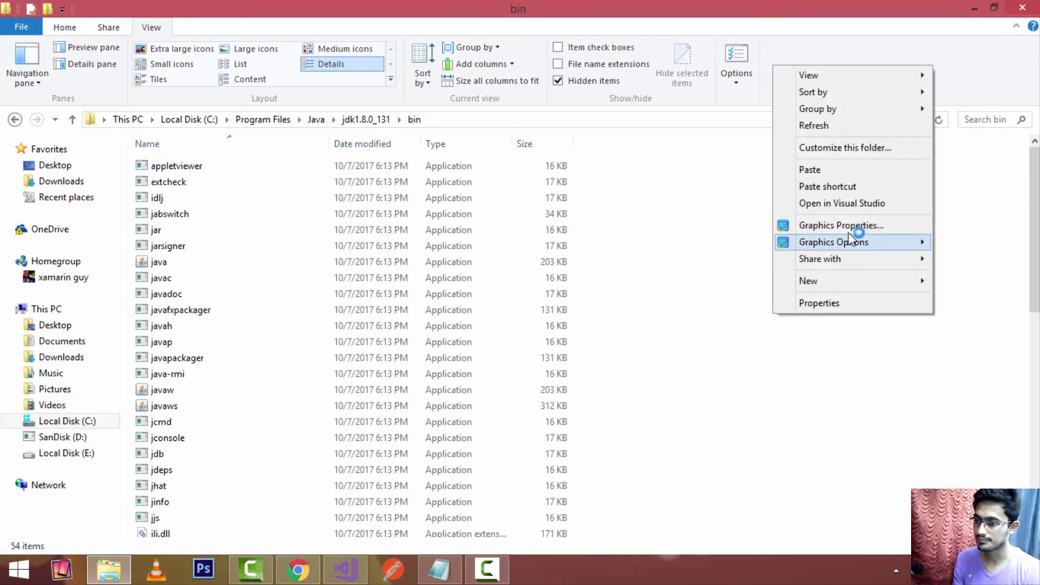
click(833, 172)
click(479, 182)
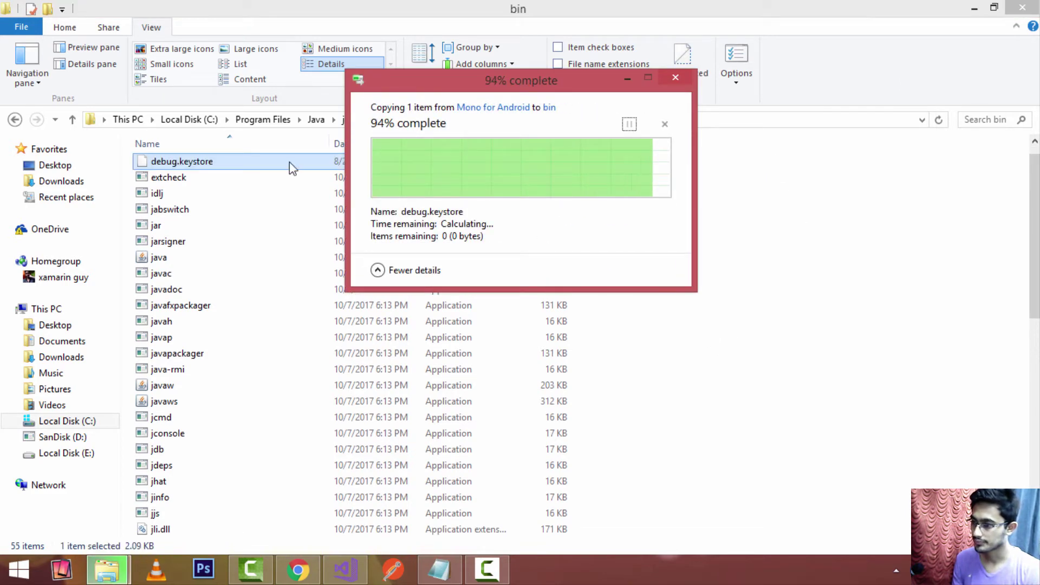
- Open a command window in the jdk1.8.0_131\bin folder
click(739, 190)
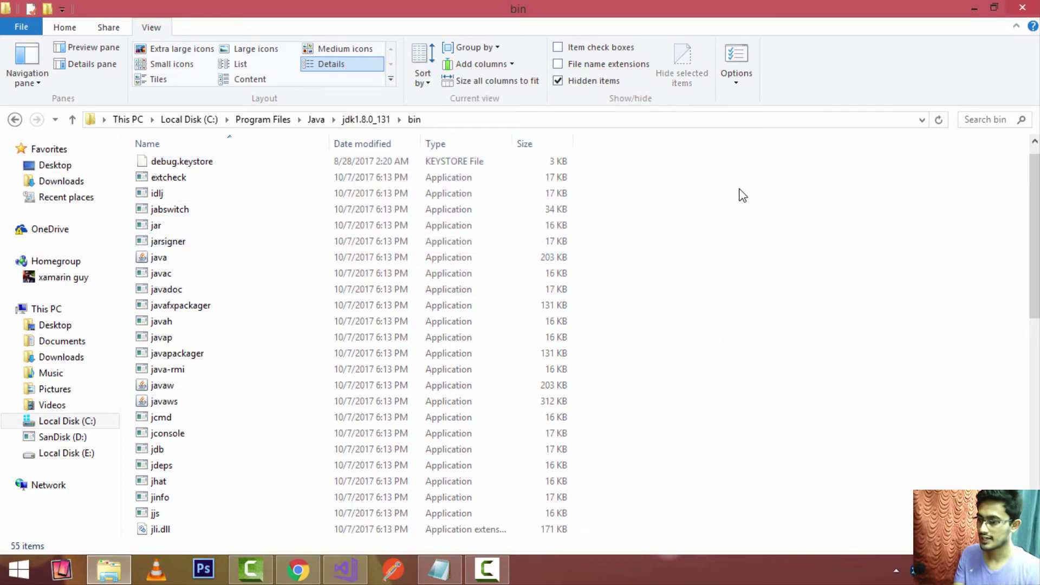
shift+right_click(803, 194)
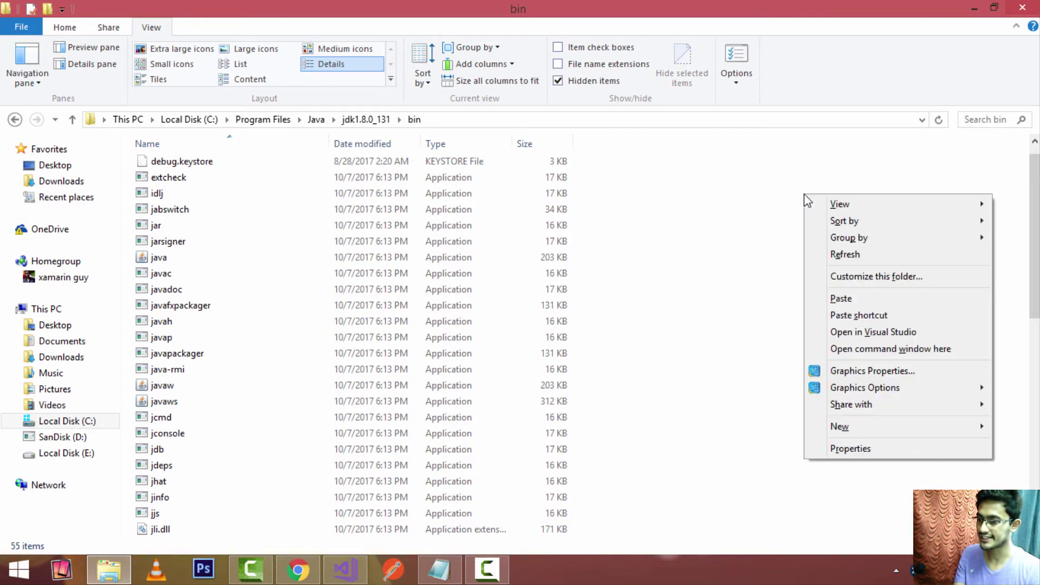
click(869, 346)
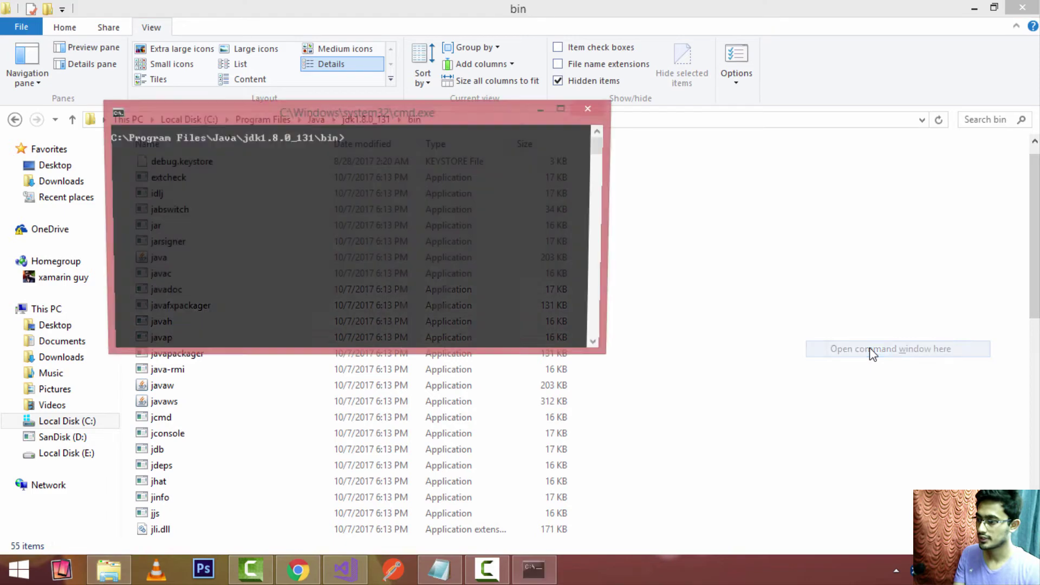
- Arrange the Command Prompt and Notepad windows so the keytool command is visible
click(543, 108)
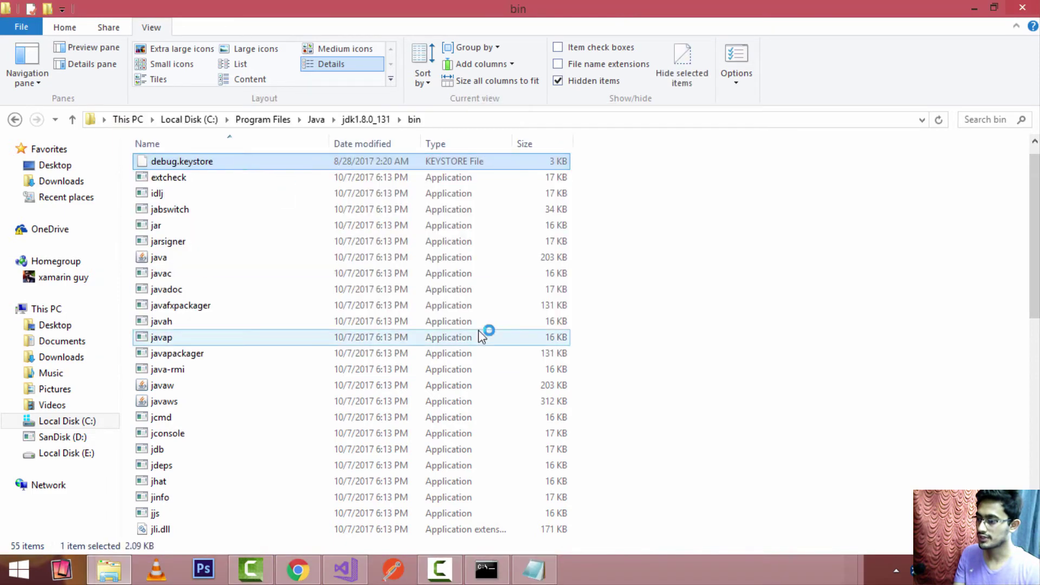
click(550, 568)
click(486, 569)
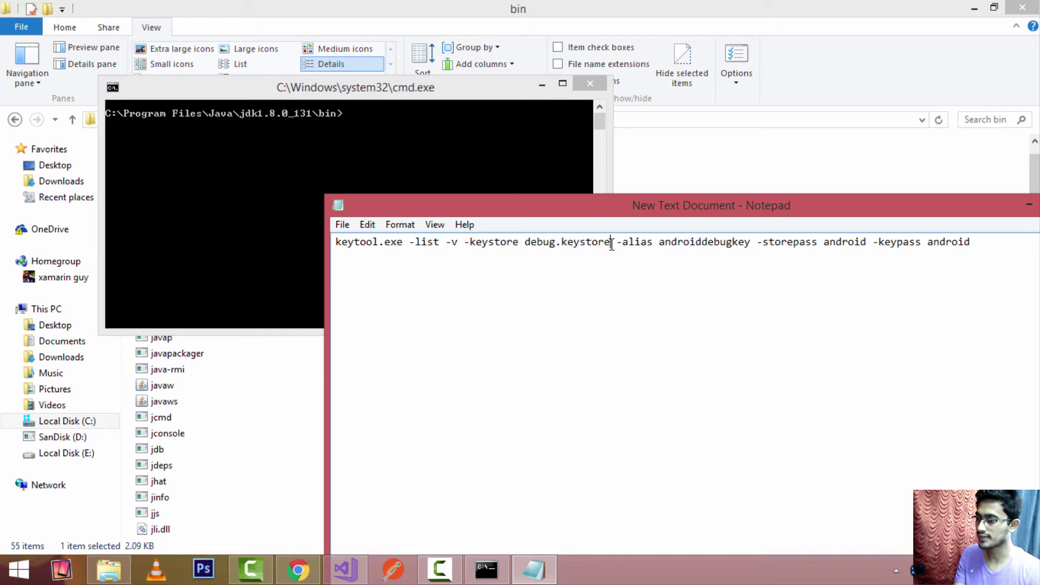
drag(611, 244, 529, 242)
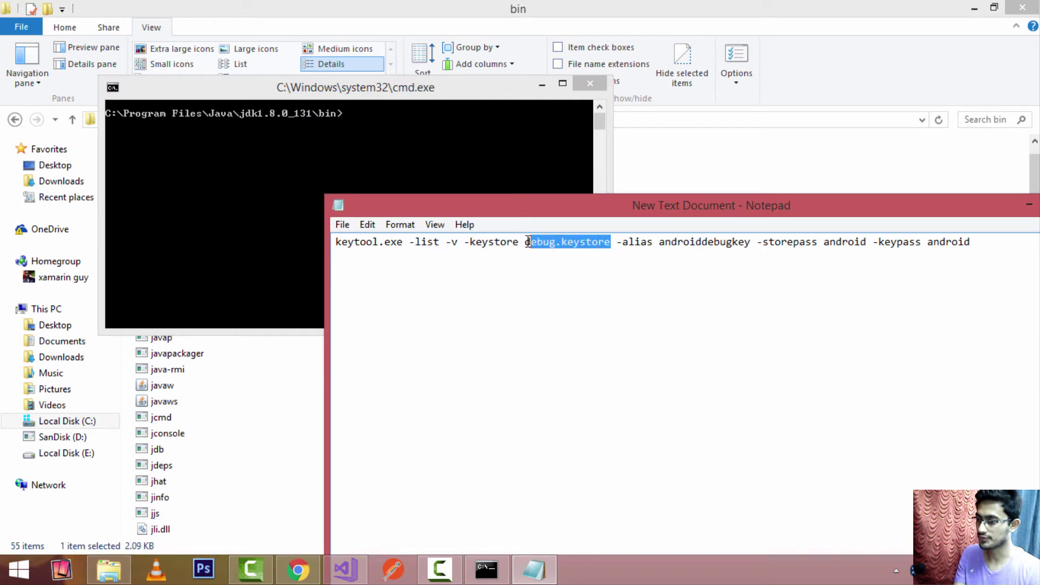
drag(412, 92, 618, 72)
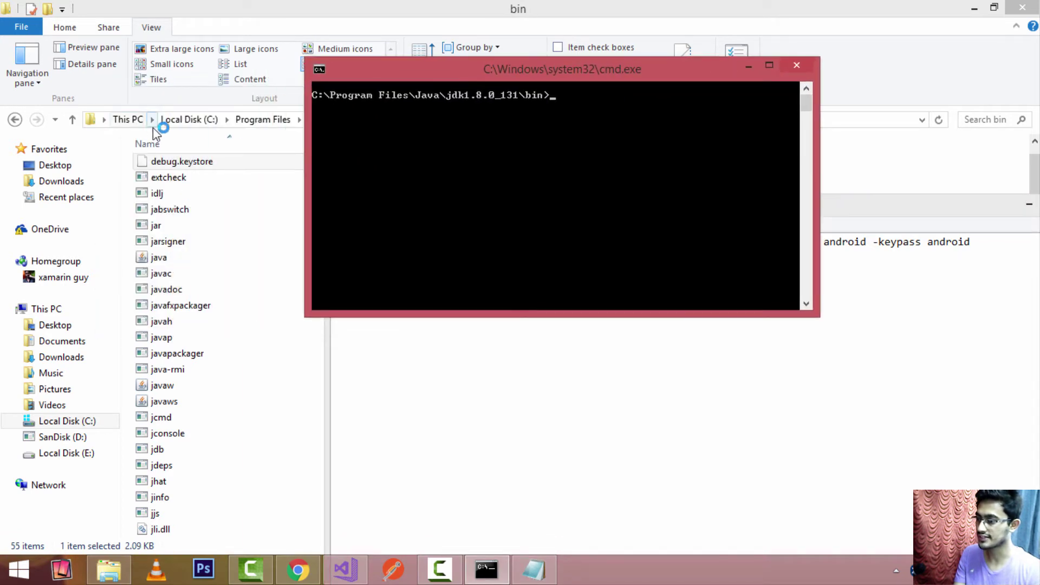
drag(477, 75, 271, 116)
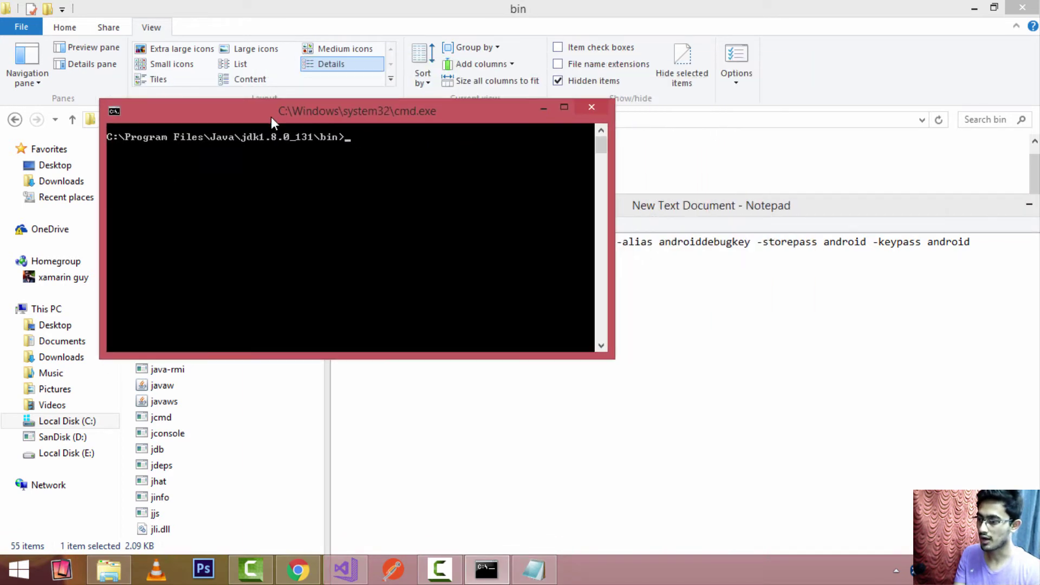
click(849, 314)
- Copy the full keytool -list command from Notepad and paste it into the command prompt
drag(995, 248, 335, 277)
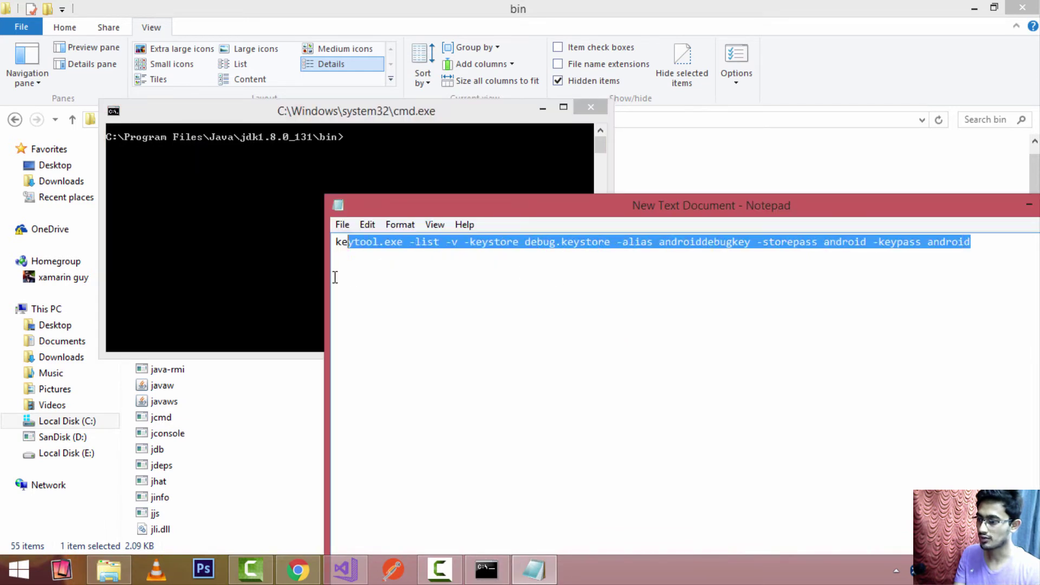
right_click(385, 244)
click(443, 300)
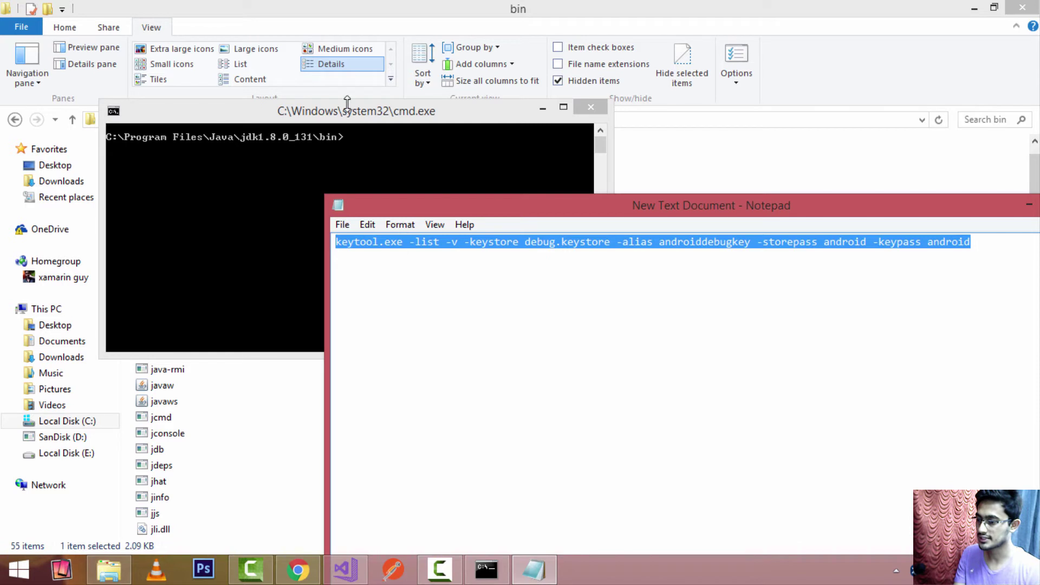
click(353, 135)
right_click(349, 134)
click(385, 178)
- Run keytool, mark and copy the debug certificate's SHA1 fingerprint, then switch to Chrome
key(Return)
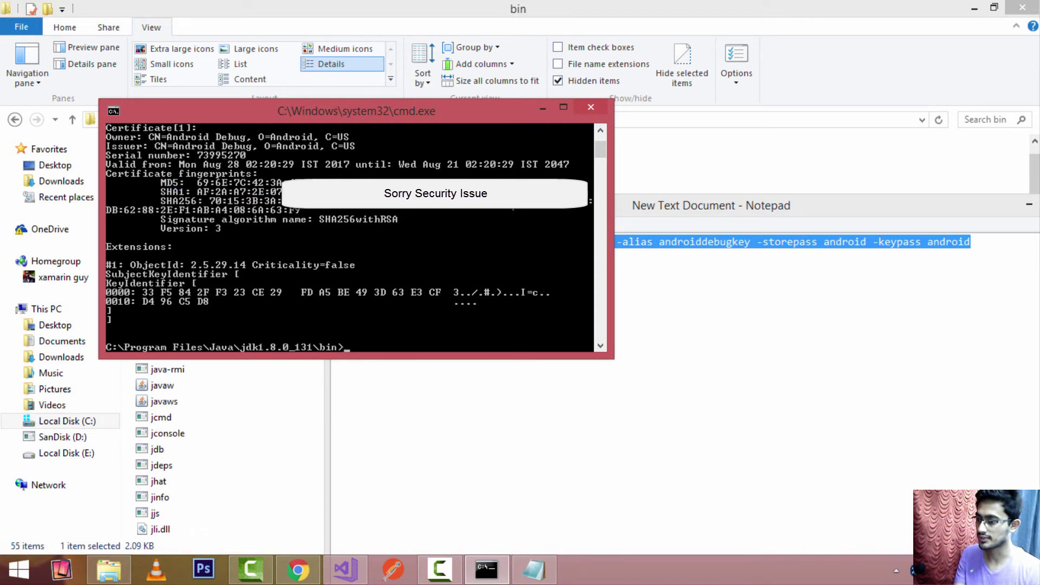
right_click(266, 116)
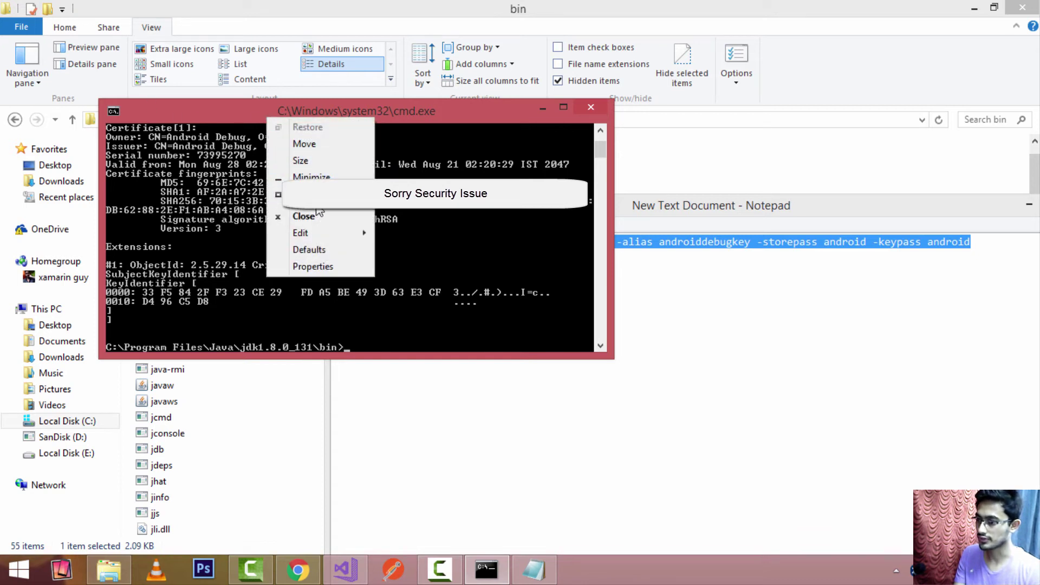
mouse_move(358, 239)
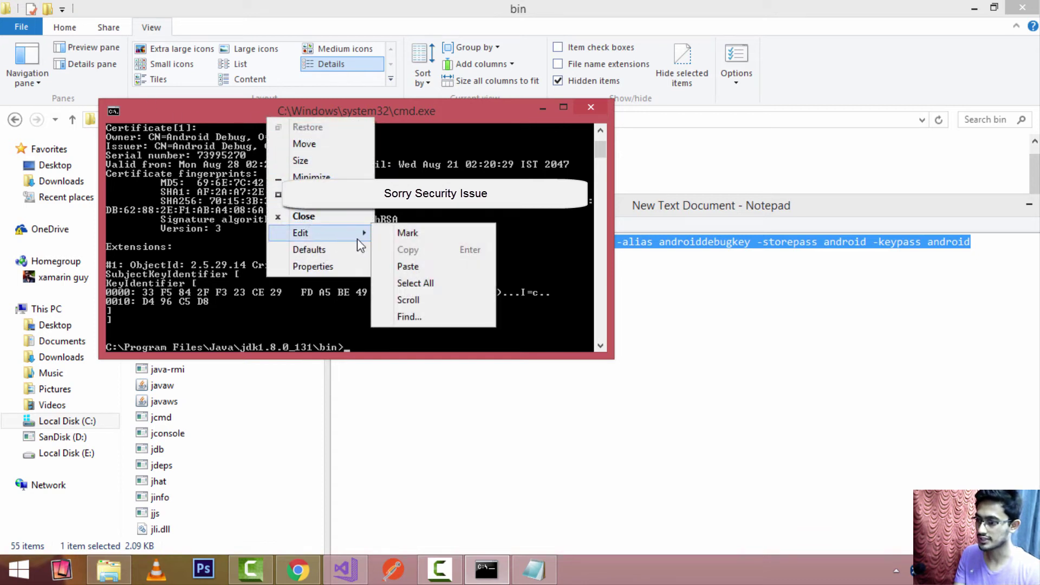
click(406, 234)
drag(196, 189, 536, 193)
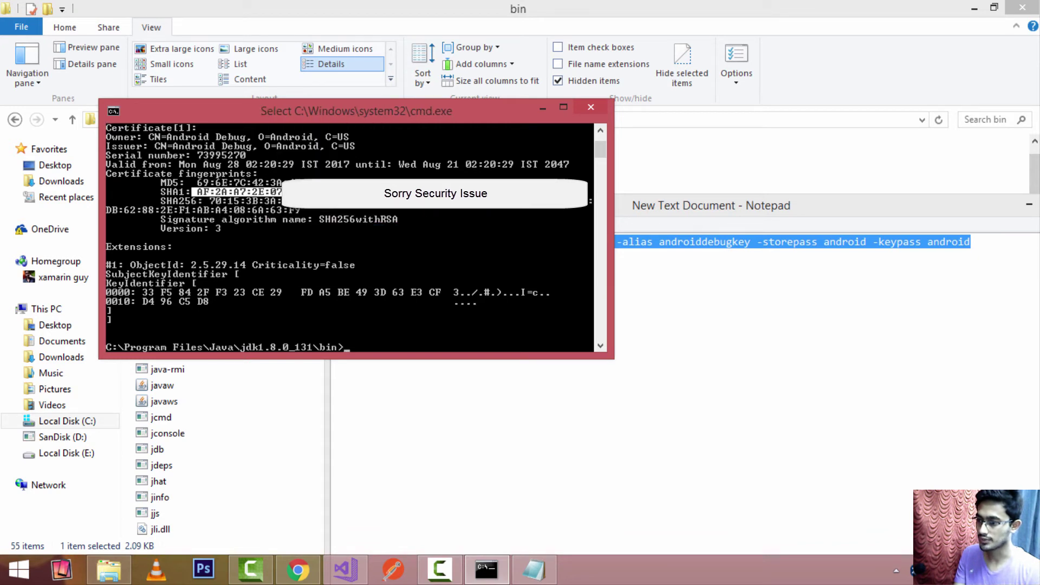
key(Return)
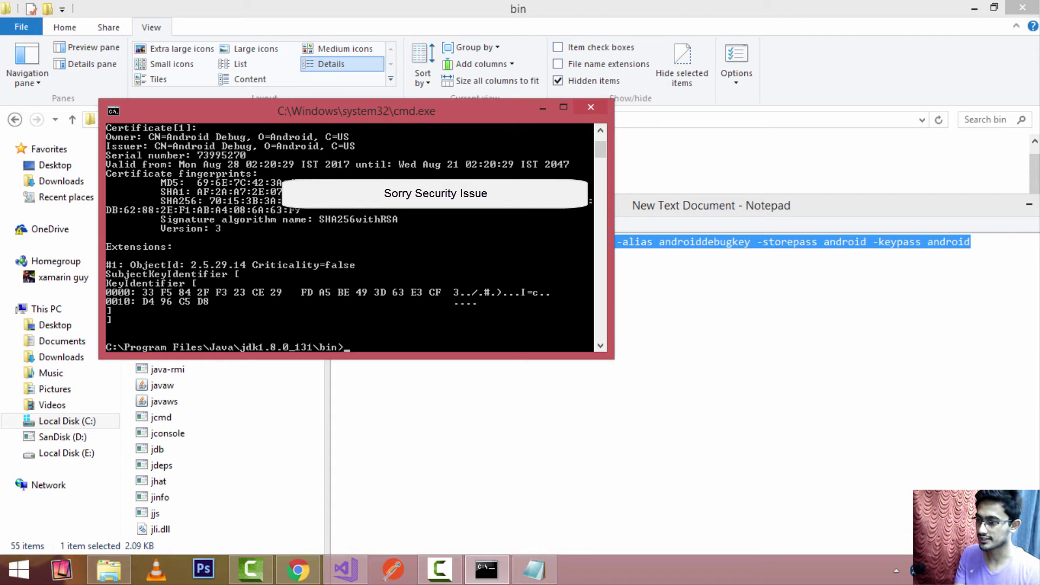
key(alt+Tab)
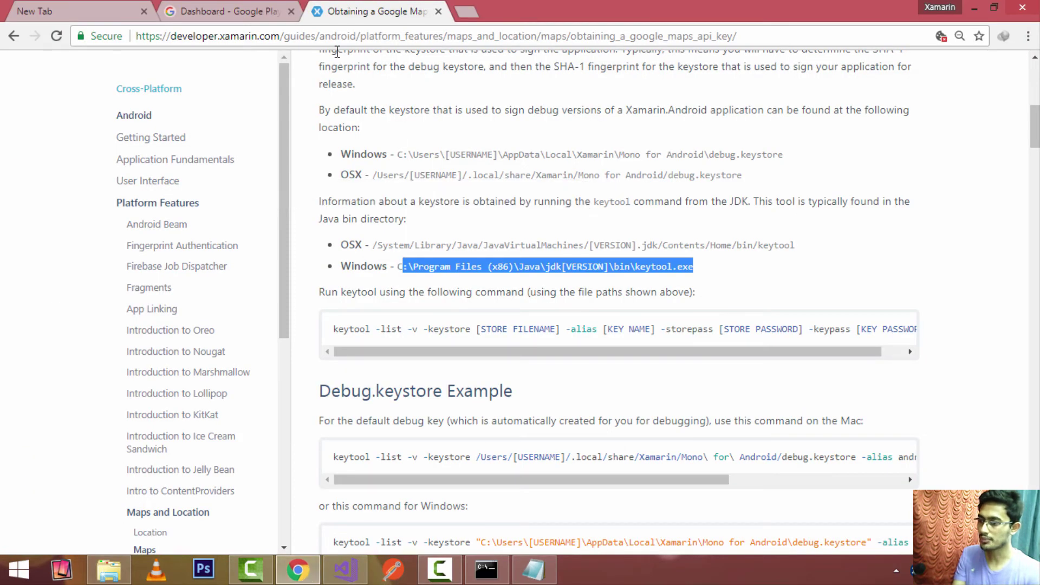
- From the Credentials page, create a new API key (API key 7) and open its restriction settings
click(217, 10)
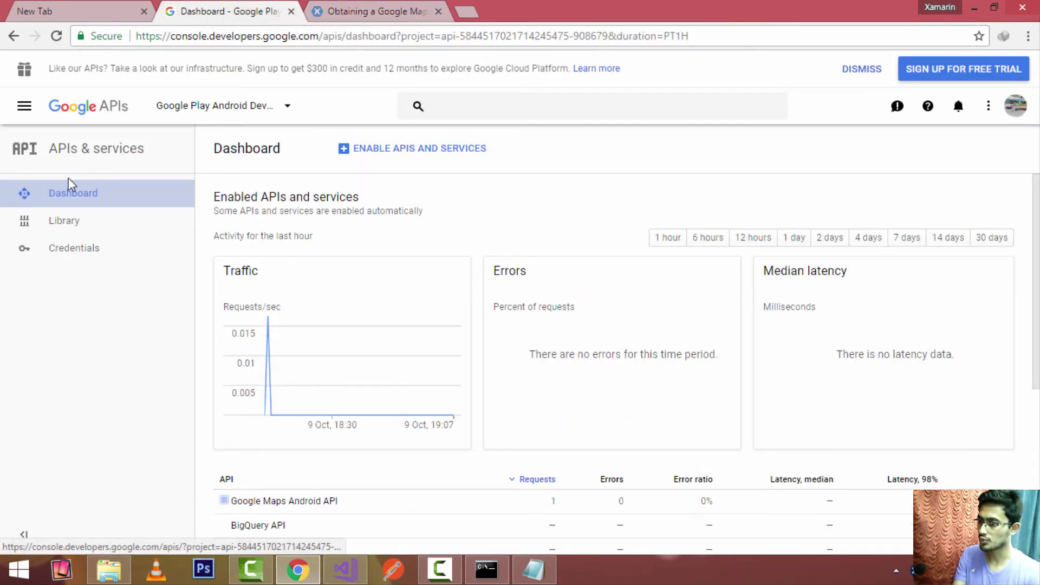
click(97, 254)
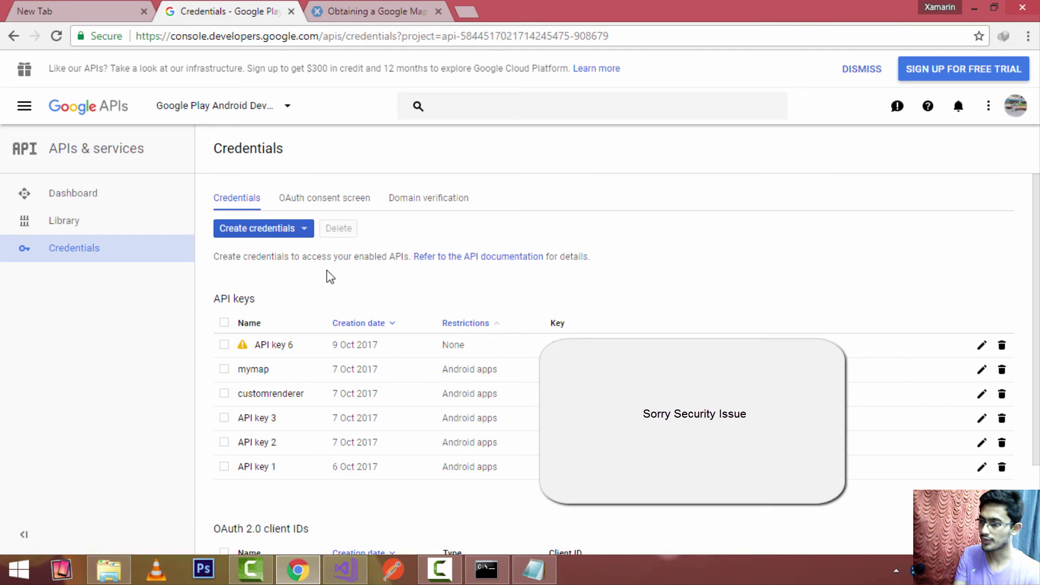
click(259, 229)
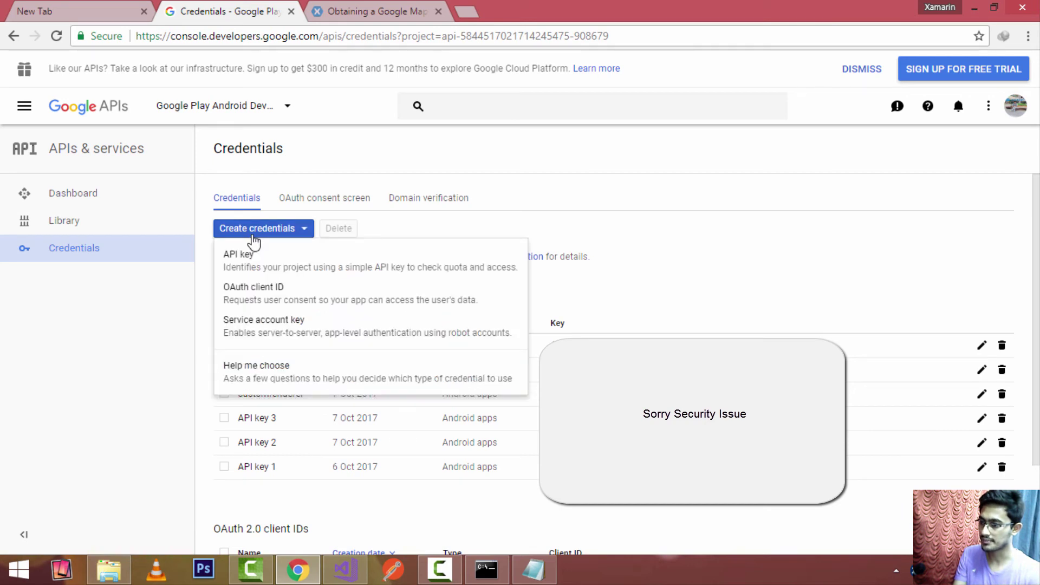
click(272, 267)
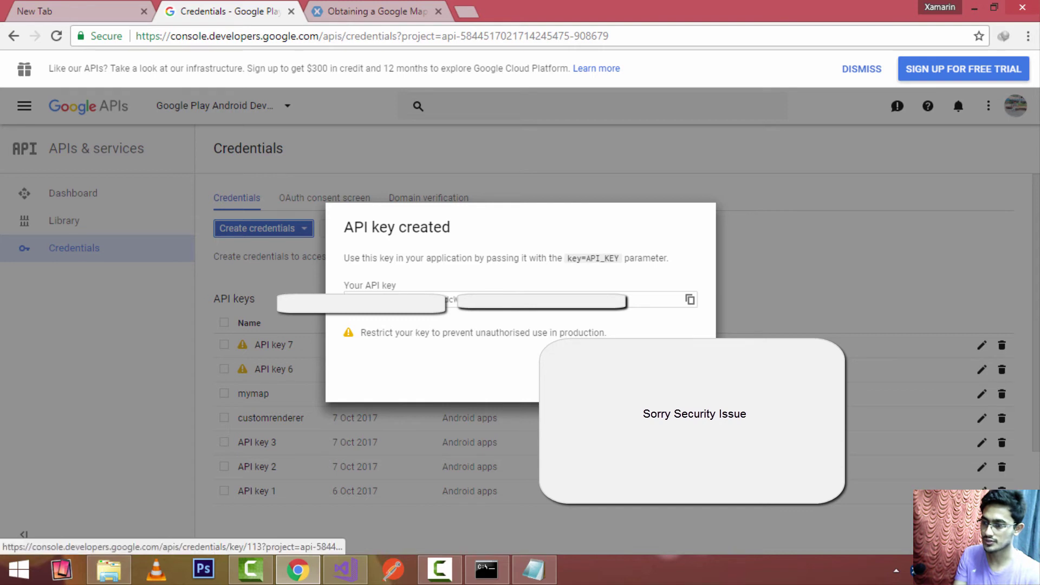
click(672, 379)
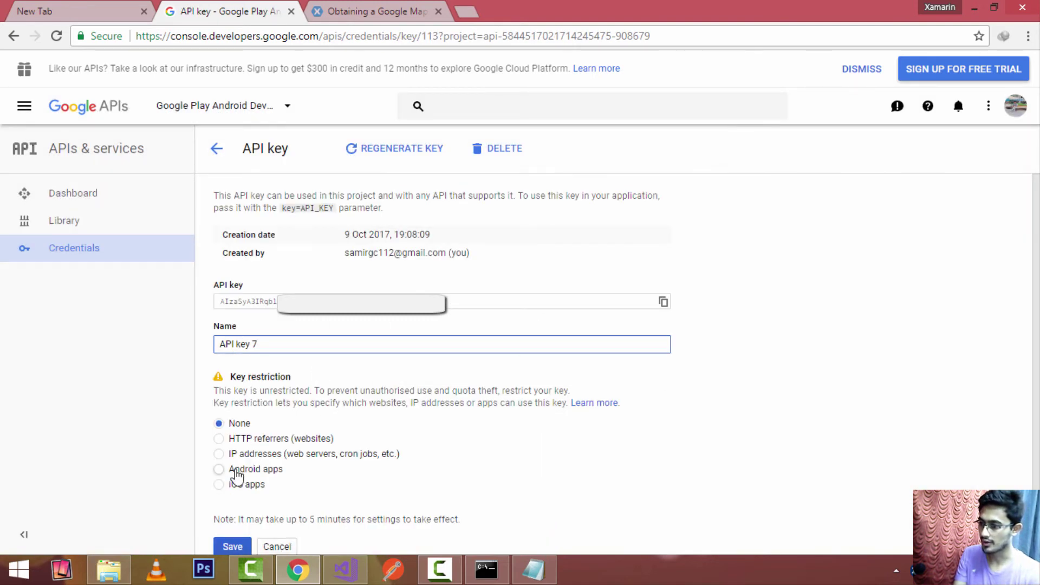
- Restrict API key 7 to Android apps and add a package name and fingerprint entry
click(219, 470)
scroll(521, 325, down, 3)
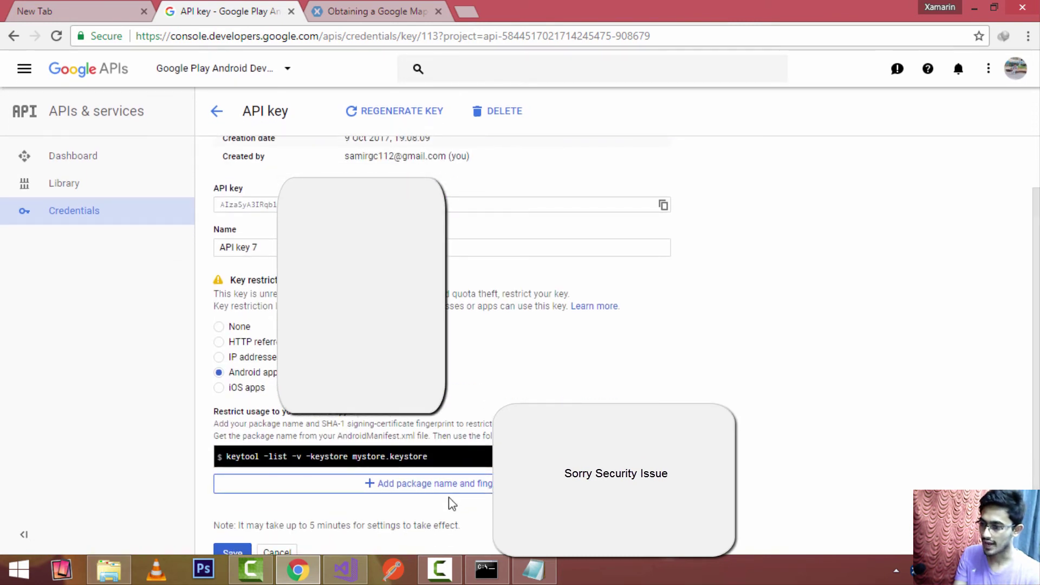
click(435, 493)
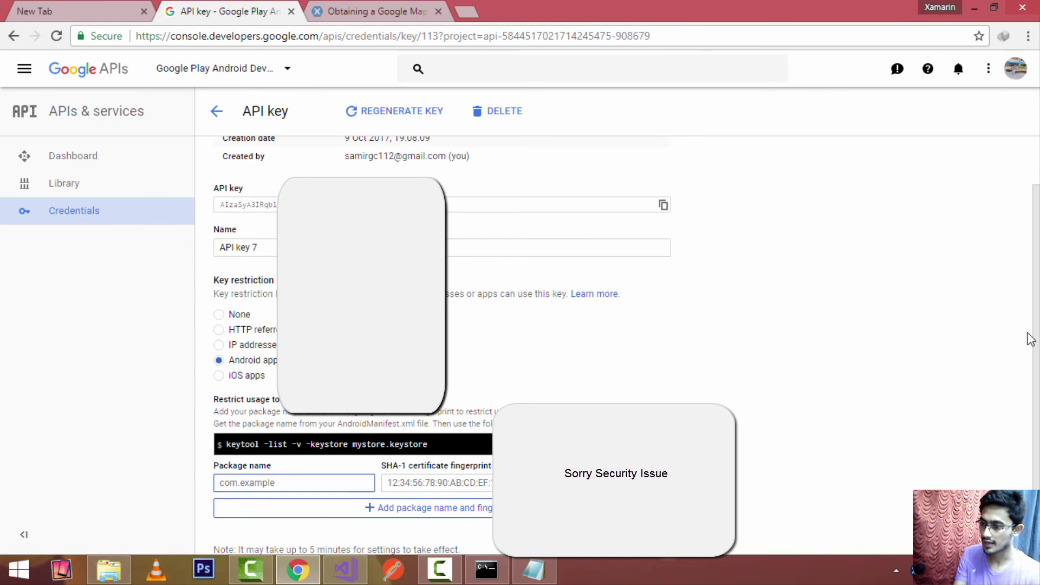
scroll(948, 344, down, 1)
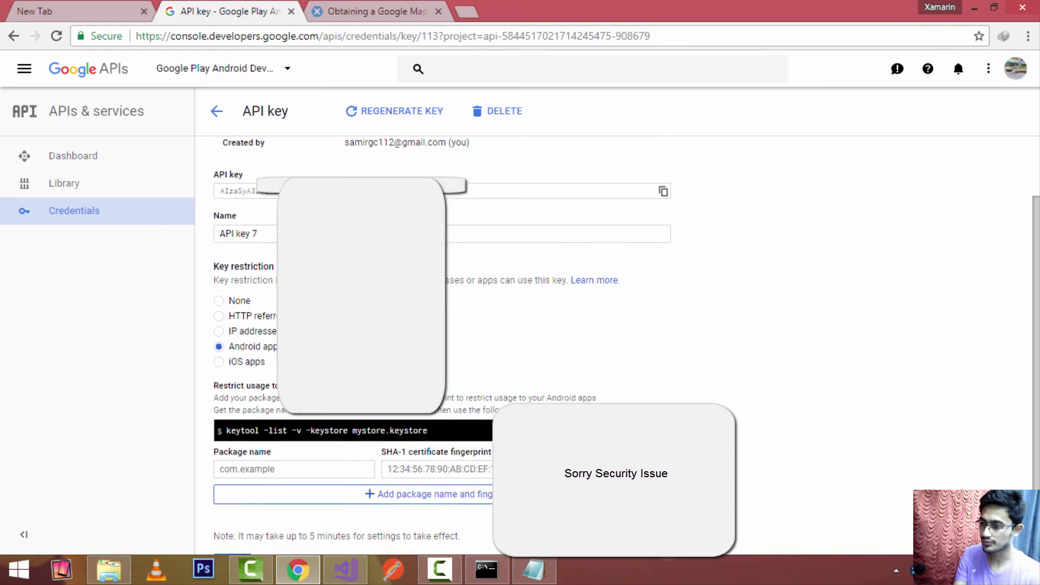
- Paste the debug SHA-1 fingerprint into the entry's SHA-1 field
right_click(389, 462)
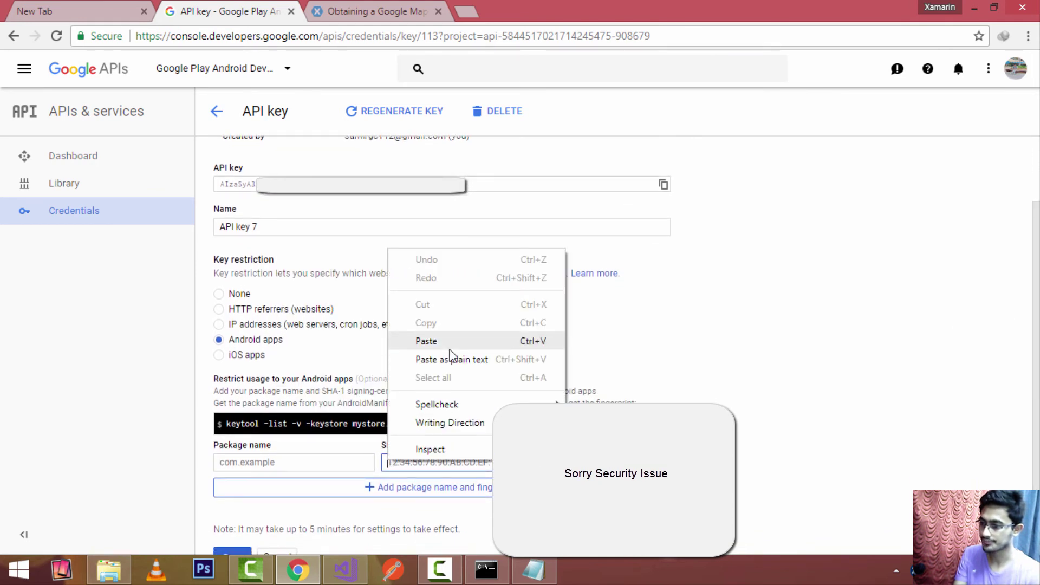
click(451, 346)
click(252, 458)
click(350, 561)
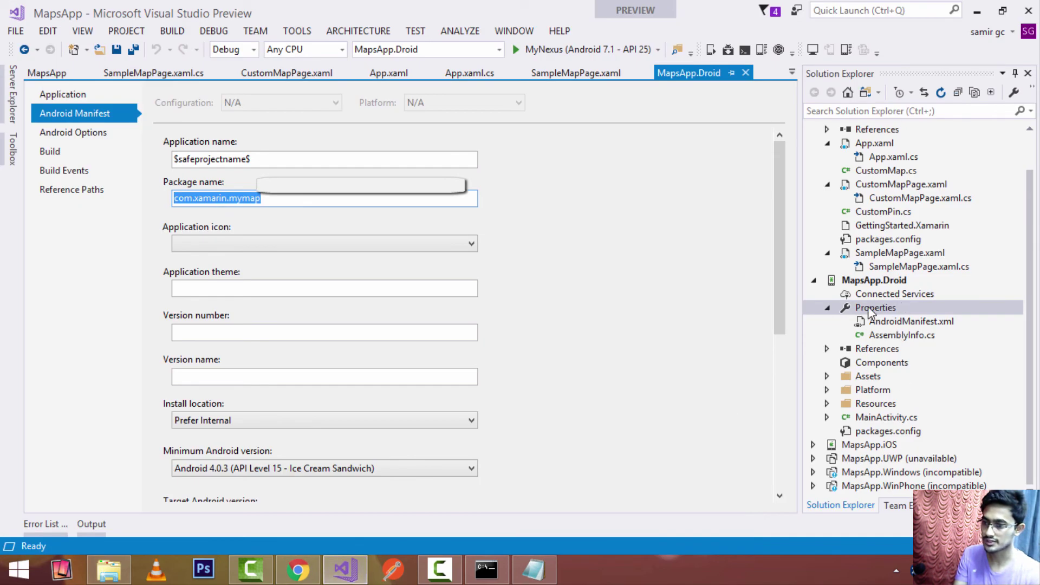
- Copy com.xamarin.mymap from MapsApp.Droid's Android Manifest properties and return to the key page
click(857, 282)
double_click(886, 305)
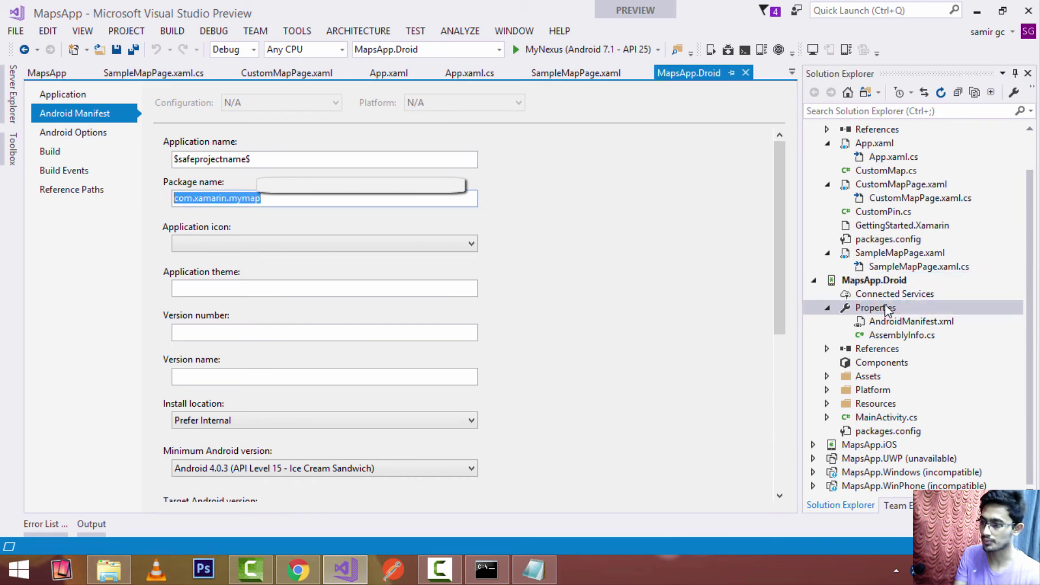
right_click(227, 193)
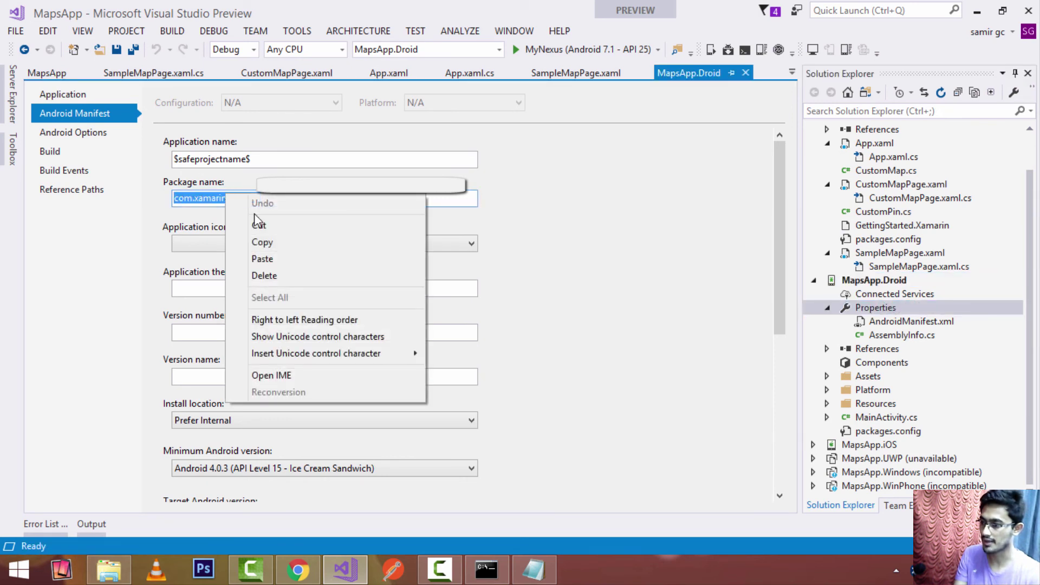
click(296, 246)
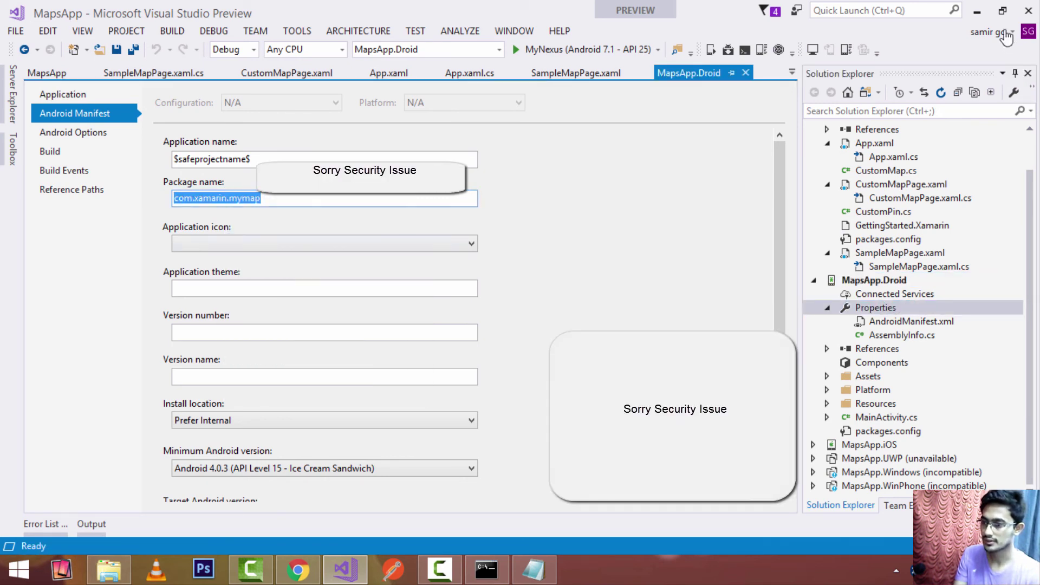
click(977, 11)
right_click(265, 463)
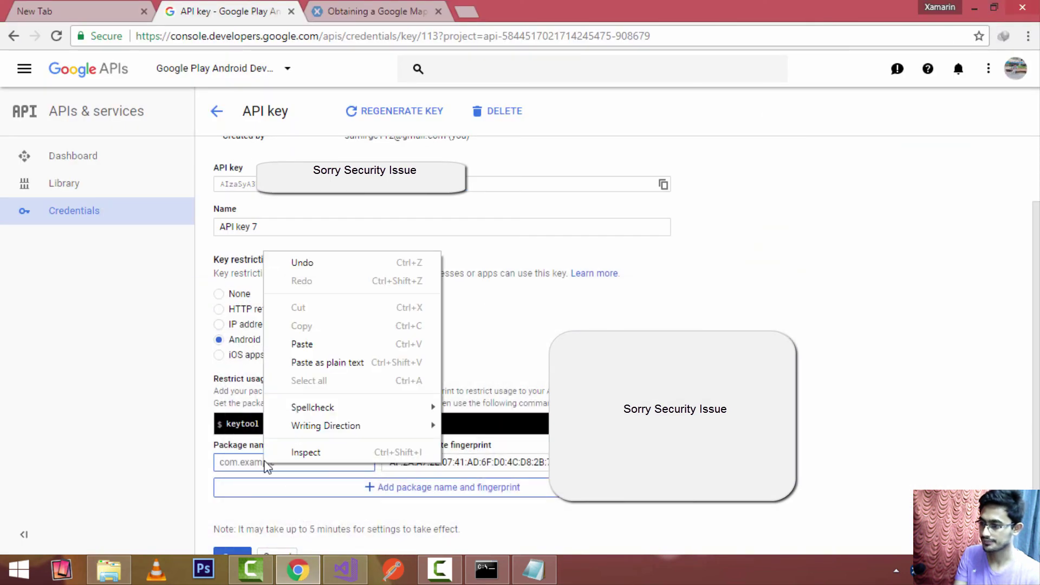
- Paste com.xamarin.mymap as the Android package name and save API key 7
click(287, 346)
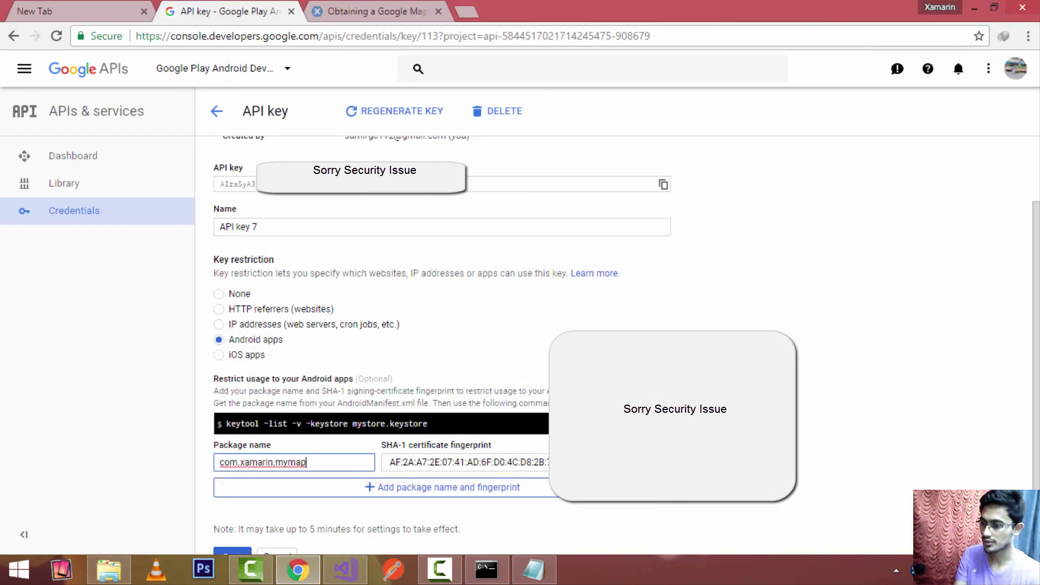
scroll(1036, 325, down, 1)
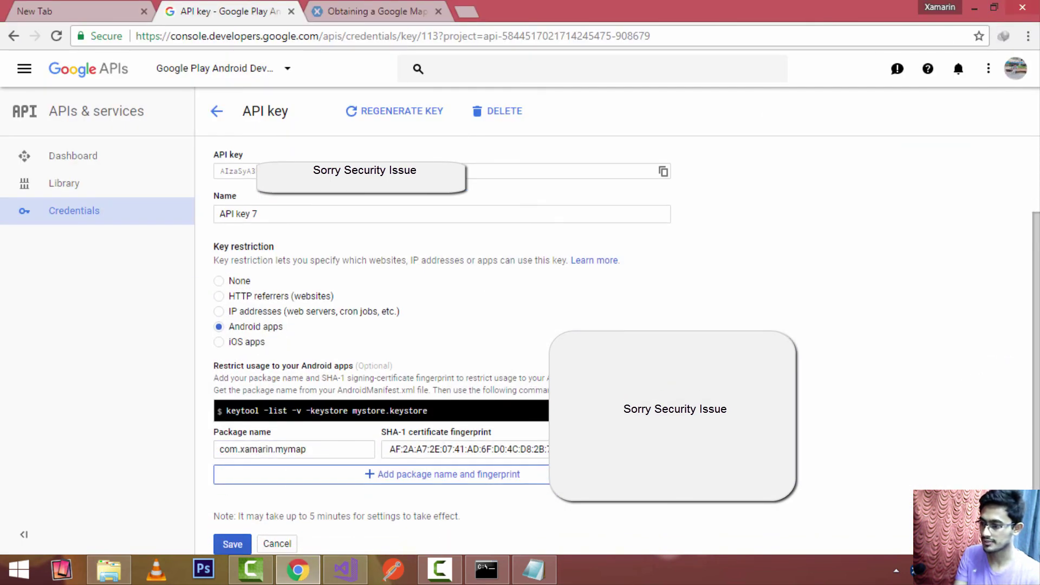
click(231, 546)
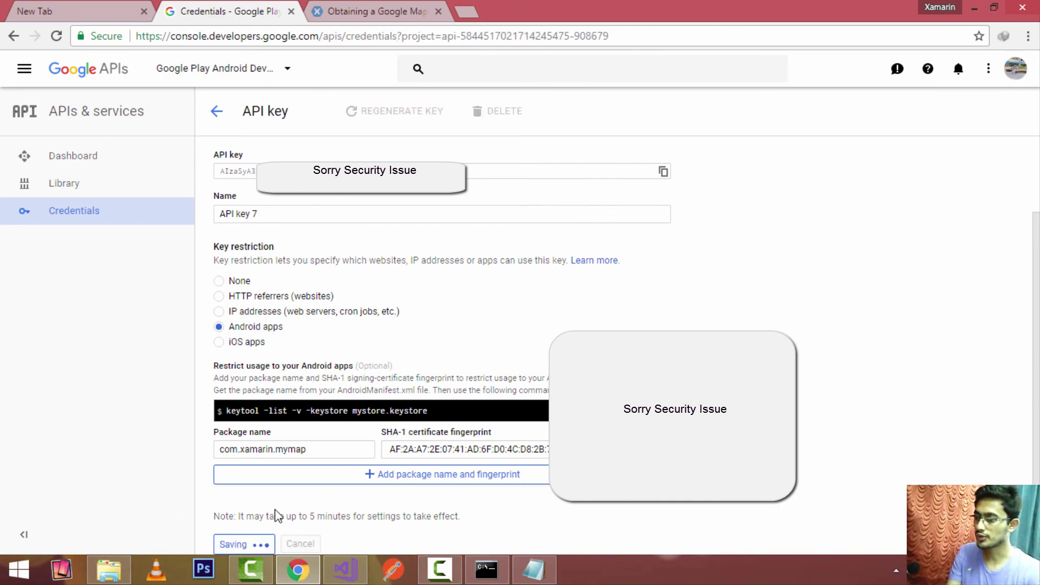